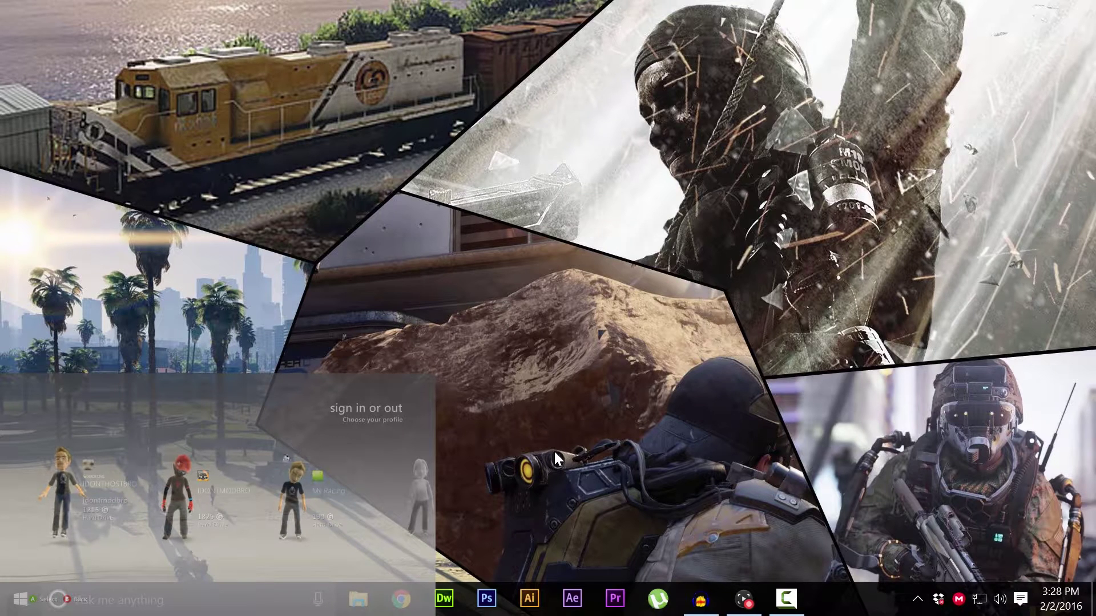
Open the SkyAcro5.5 archive from Downloads in WinRAR and dismiss the license reminder.
{"action": "left_click", "coordinate": [359, 599]}
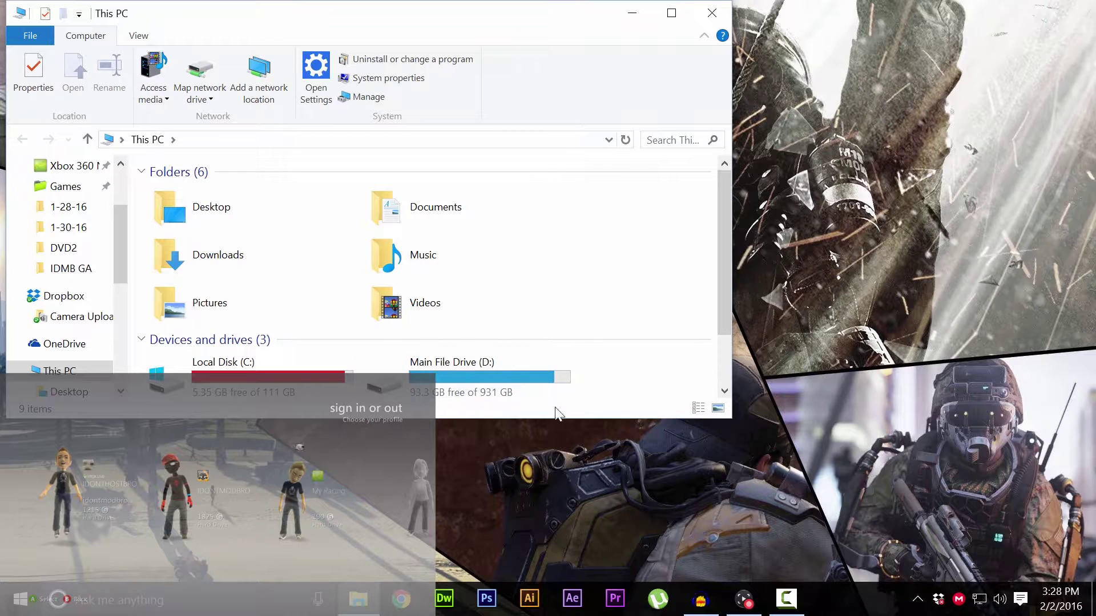
{"action": "scroll", "coordinate": [480, 377], "scroll_direction": "down", "scroll_amount": 2}
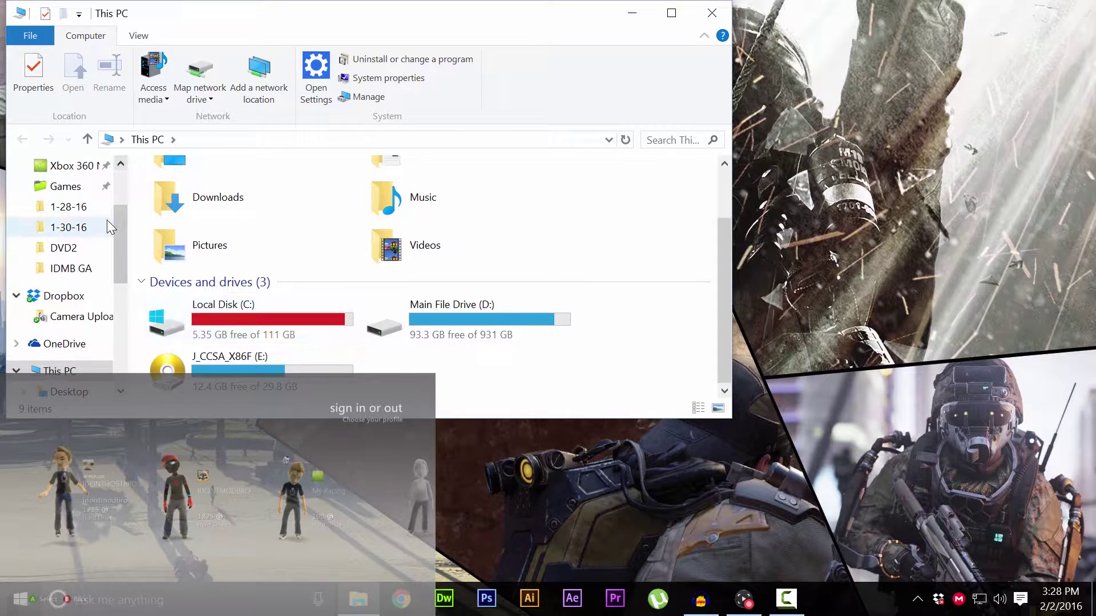
{"action": "left_click", "coordinate": [283, 214]}
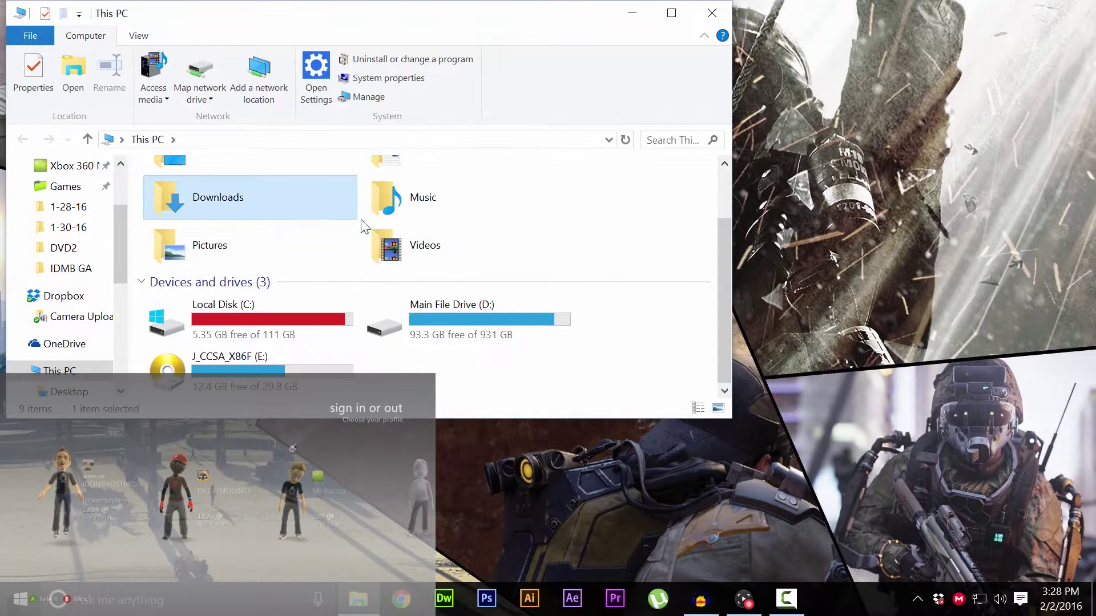
{"action": "double_click", "coordinate": [273, 206]}
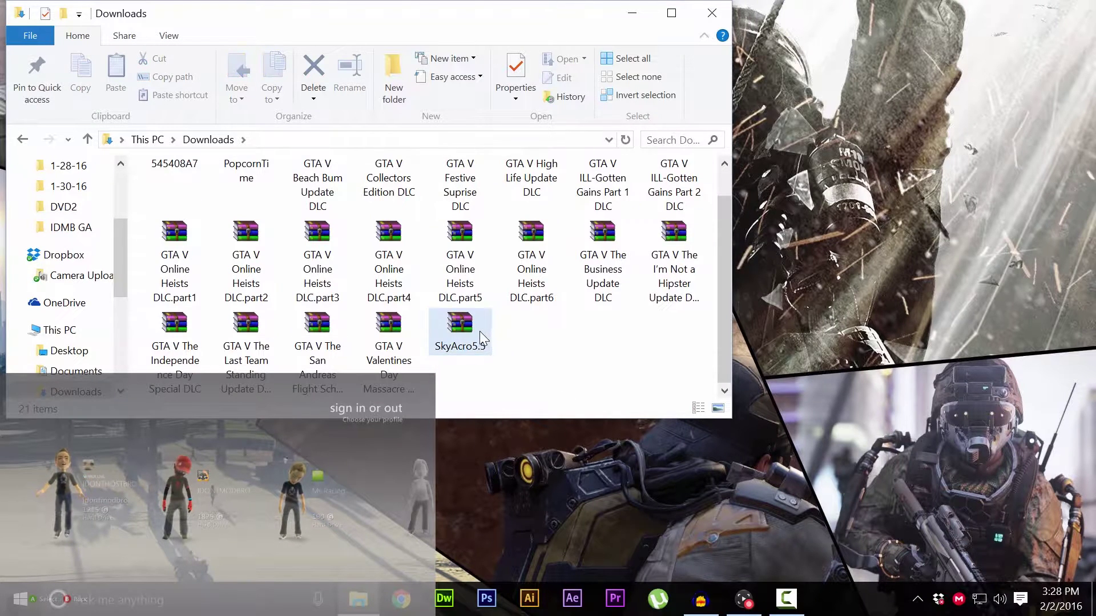
{"action": "double_click", "coordinate": [460, 331]}
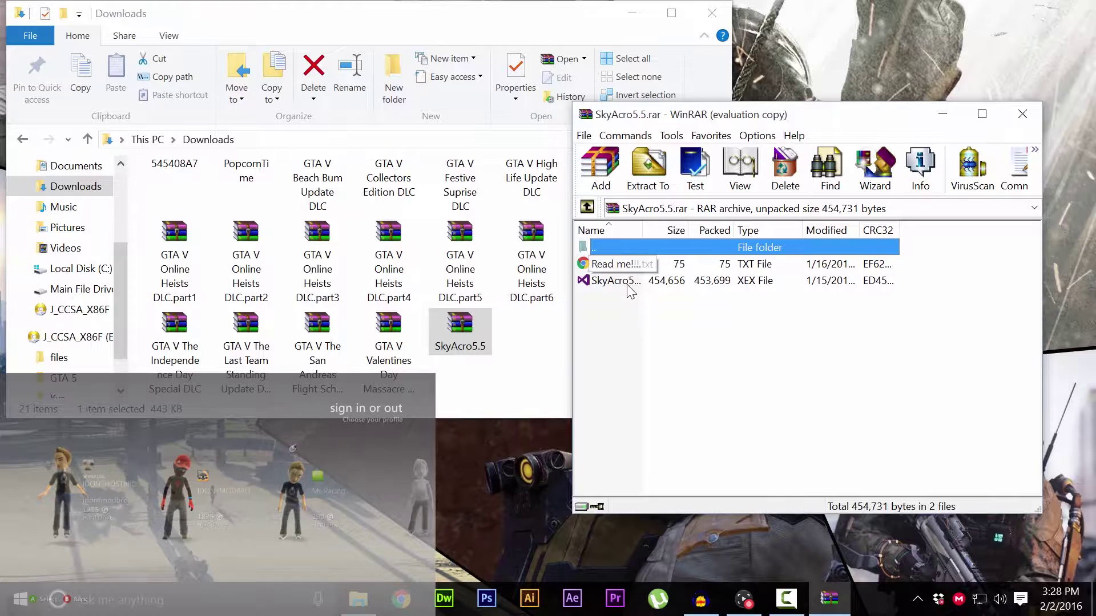
{"action": "double_click", "coordinate": [615, 282]}
{"action": "left_click", "coordinate": [939, 250]}
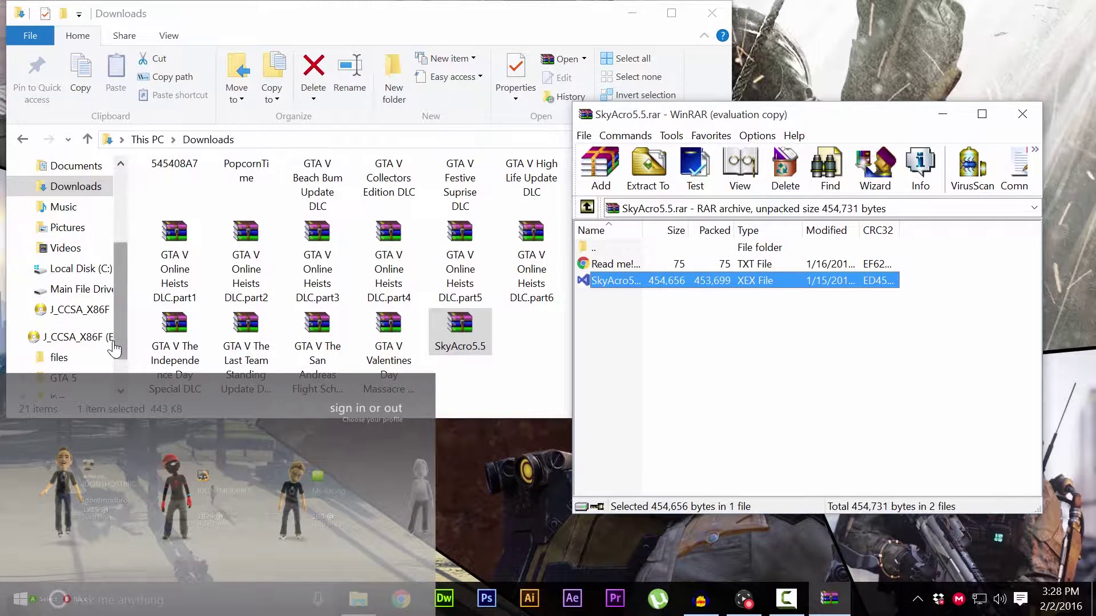
{"action": "left_click", "coordinate": [126, 294]}
{"action": "scroll", "coordinate": [113, 238], "scroll_direction": "up", "scroll_amount": 3}
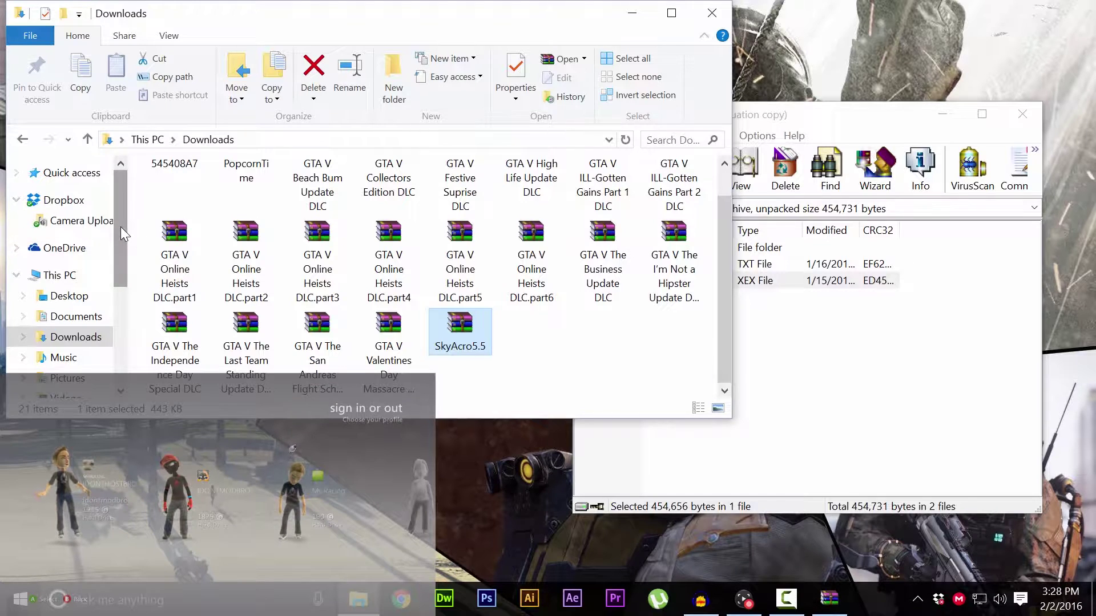
{"action": "scroll", "coordinate": [68, 257], "scroll_direction": "down", "scroll_amount": 5}
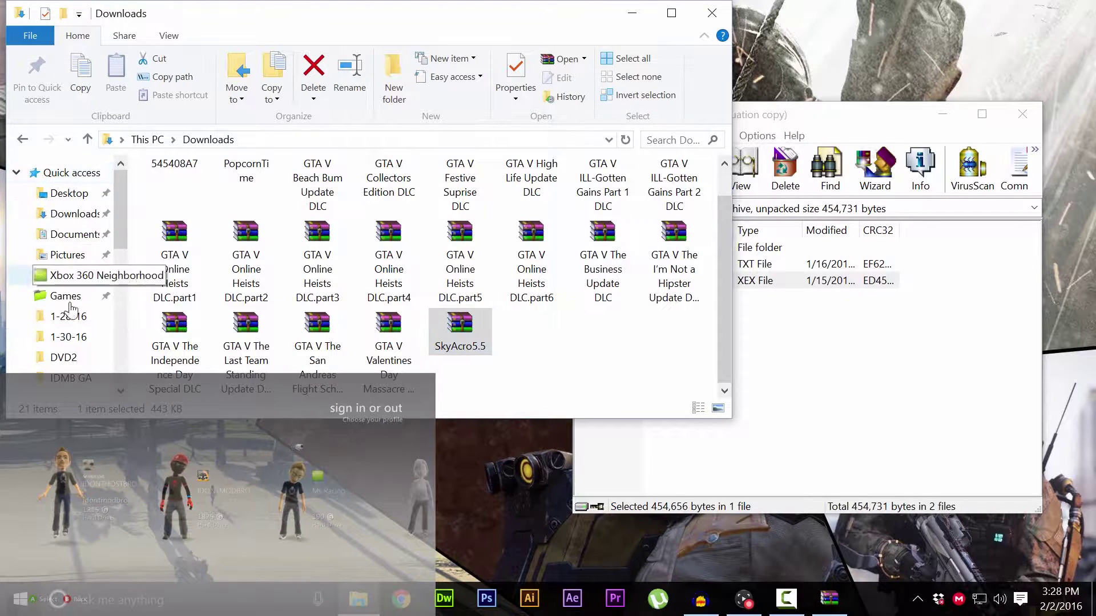
Open the Jtag console's Retail Hard Drive Emulation (HDD:) drive in Xbox 360 Neighborhood.
{"action": "left_click", "coordinate": [78, 277]}
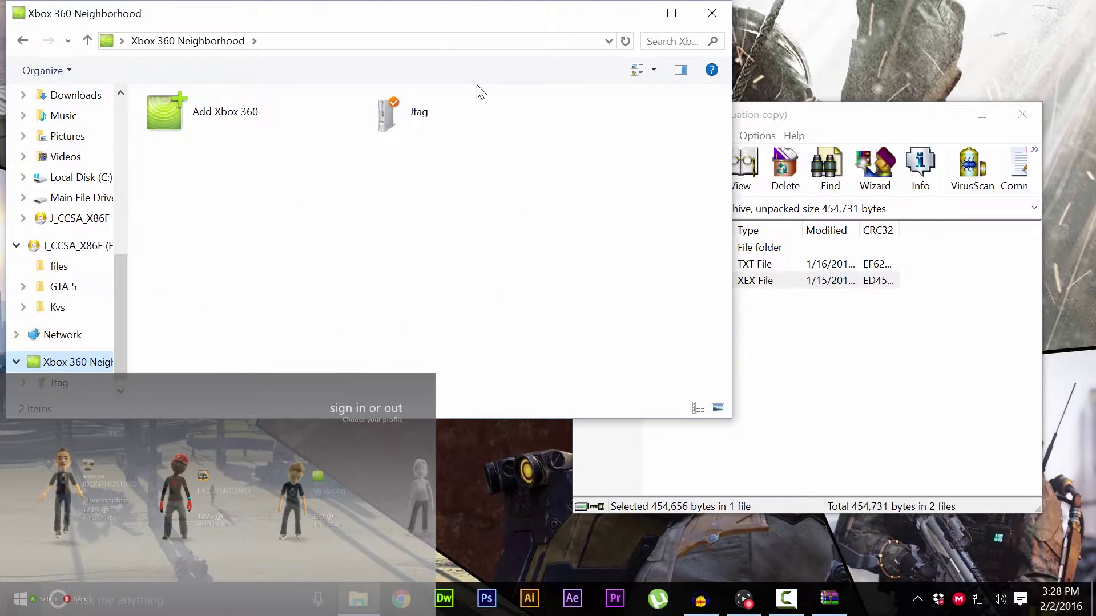
{"action": "double_click", "coordinate": [419, 112]}
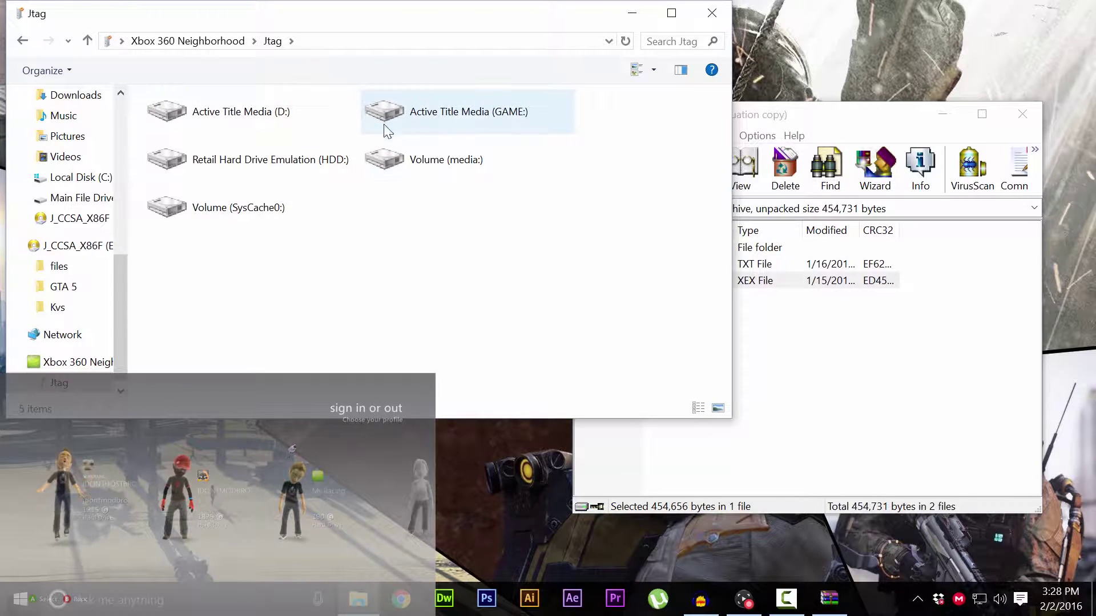
{"action": "double_click", "coordinate": [270, 159]}
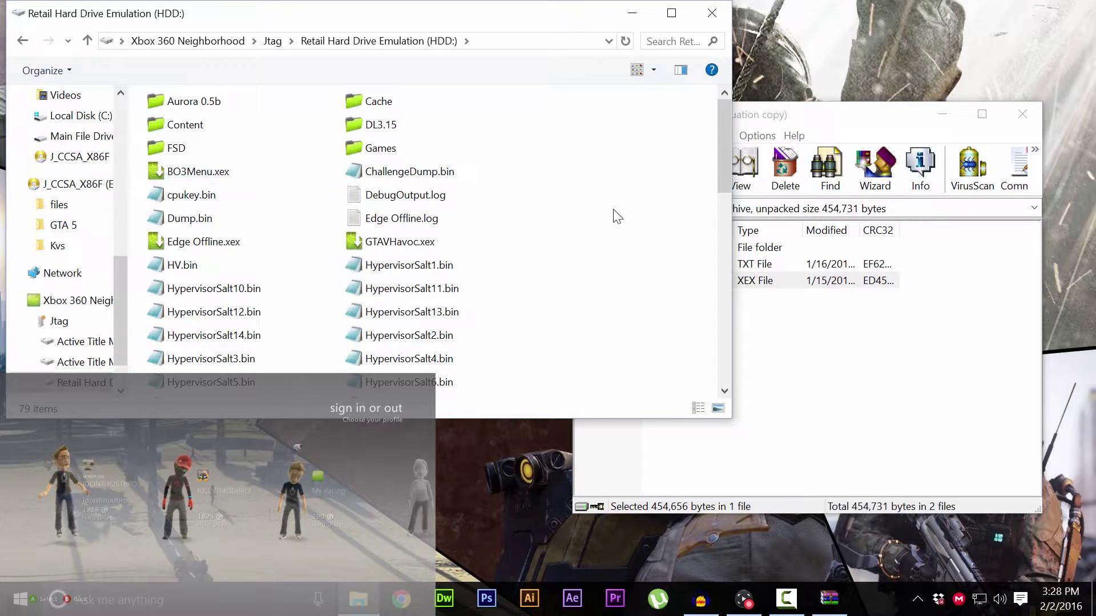
{"action": "scroll", "coordinate": [532, 276], "scroll_direction": "down", "scroll_amount": 4}
{"action": "scroll", "coordinate": [530, 276], "scroll_direction": "down", "scroll_amount": 1}
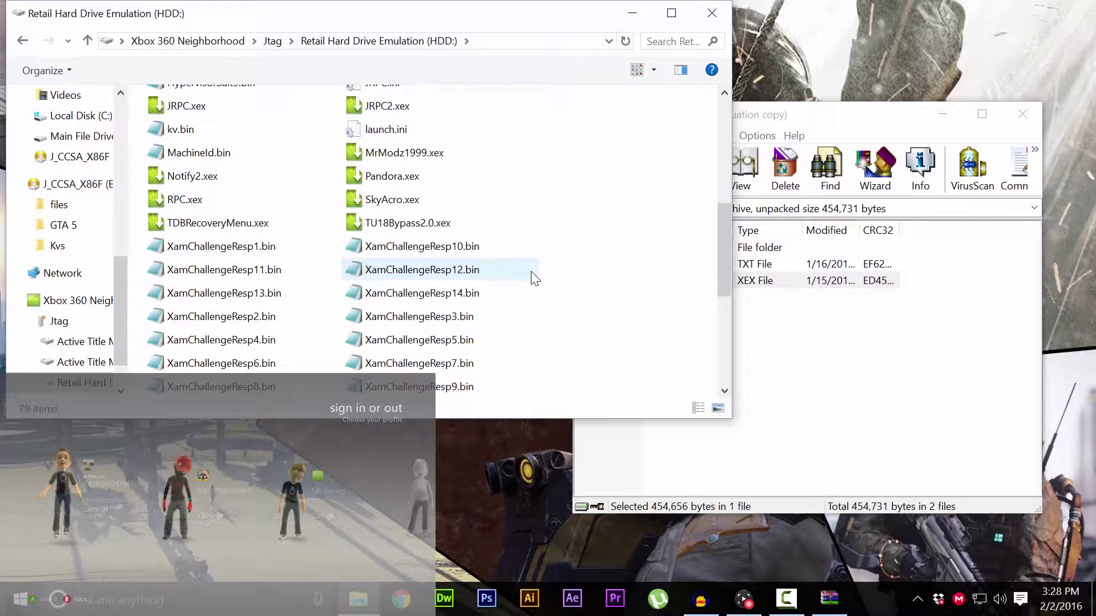
Drag SkyAcro5.xex from WinRAR onto the console drive and close WinRAR.
{"action": "left_click", "coordinate": [635, 281]}
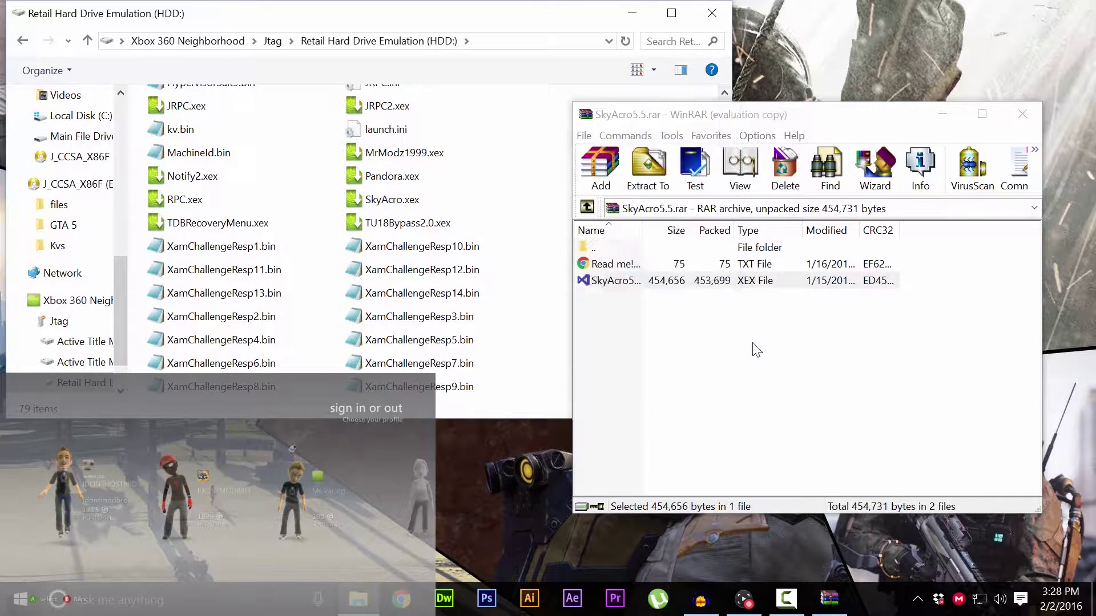
{"action": "left_click", "coordinate": [646, 285]}
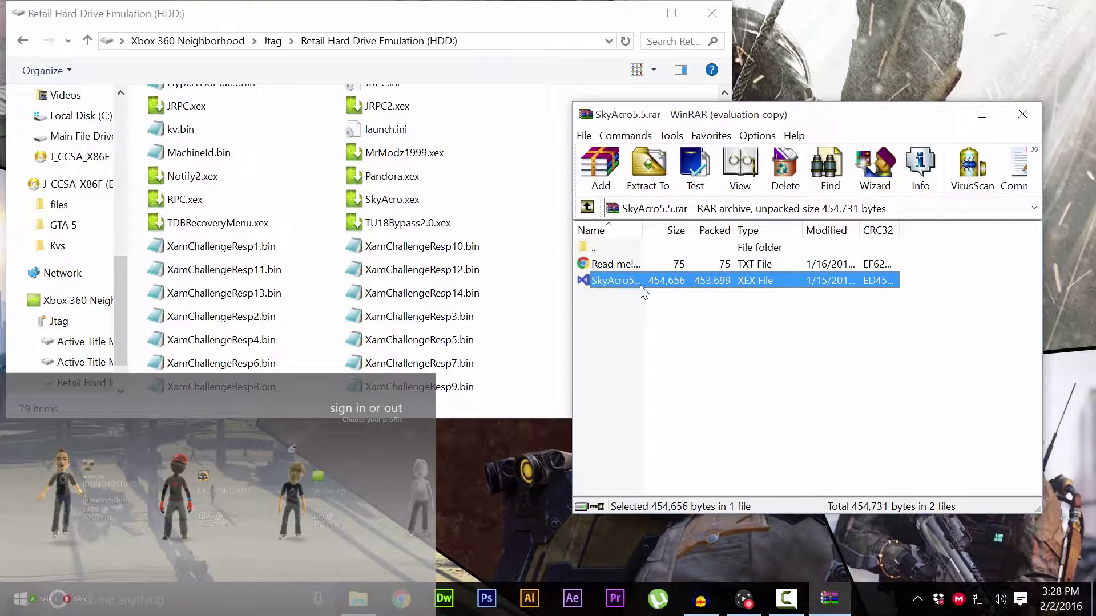
{"action": "left_click_drag", "start_coordinate": [643, 282], "coordinate": [407, 208]}
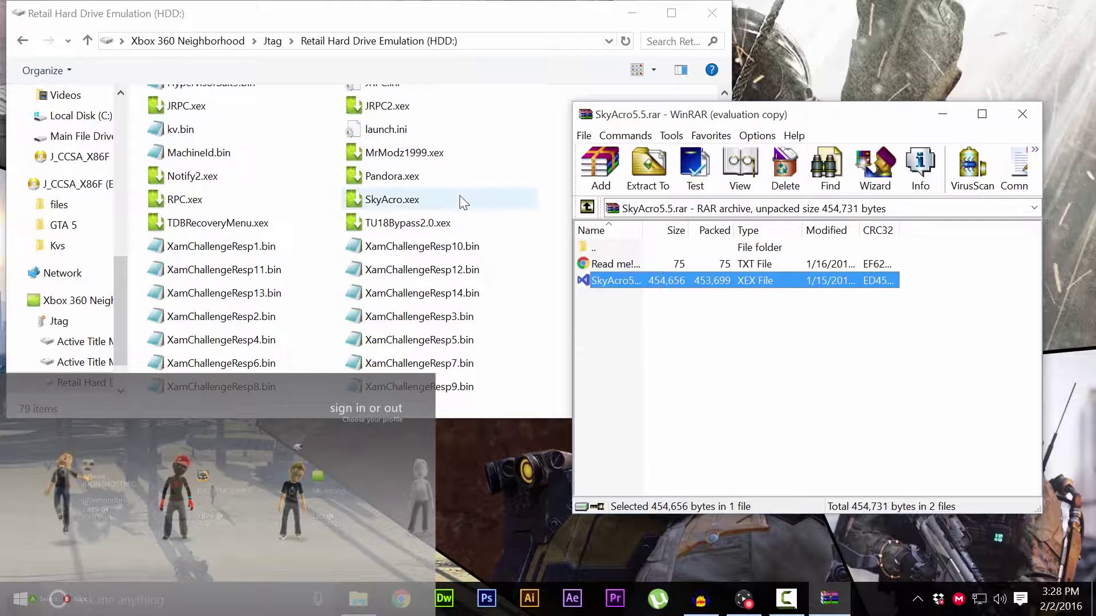
{"action": "left_click", "coordinate": [1021, 114]}
{"action": "scroll", "coordinate": [469, 285], "scroll_direction": "up", "scroll_amount": 3}
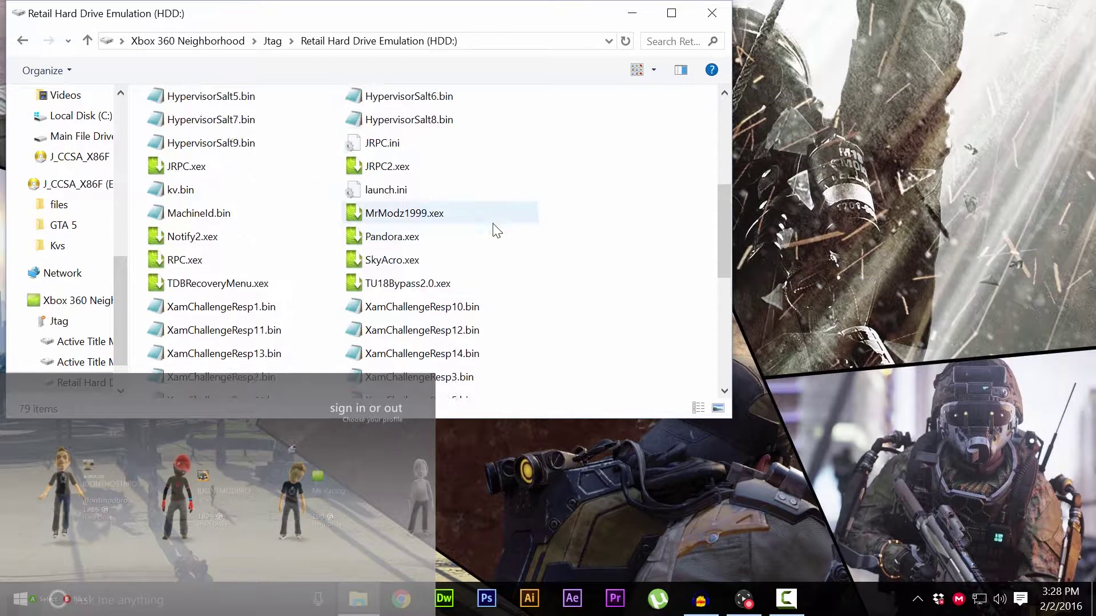
{"action": "scroll", "coordinate": [469, 285], "scroll_direction": "up", "scroll_amount": 3}
{"action": "left_click_drag", "start_coordinate": [433, 25], "coordinate": [525, 153]}
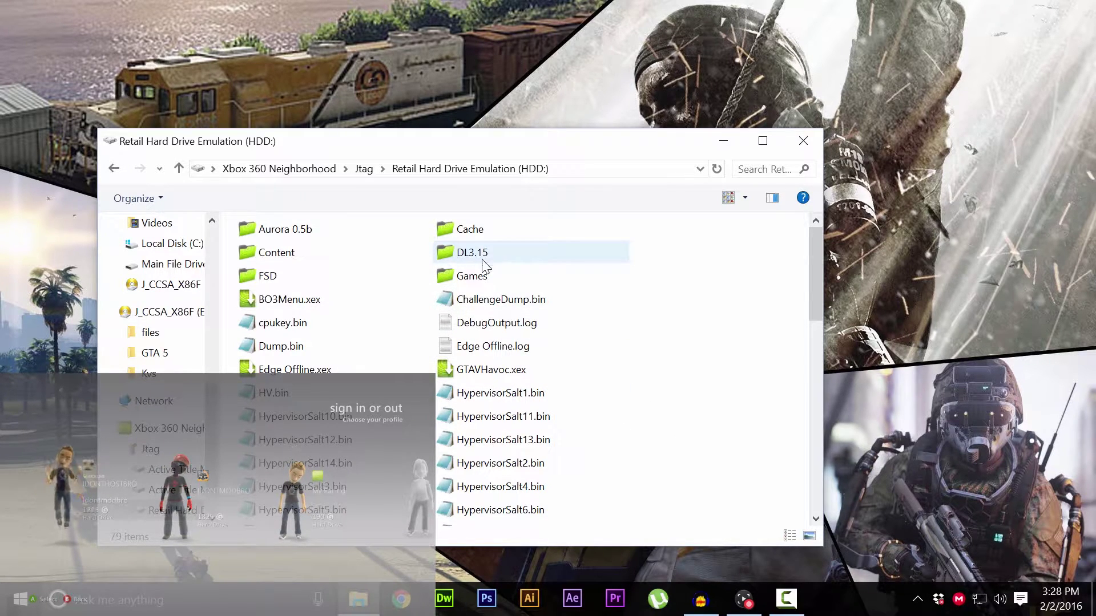
{"action": "scroll", "coordinate": [497, 259], "scroll_direction": "down", "scroll_amount": 3}
{"action": "scroll", "coordinate": [369, 303], "scroll_direction": "down", "scroll_amount": 3}
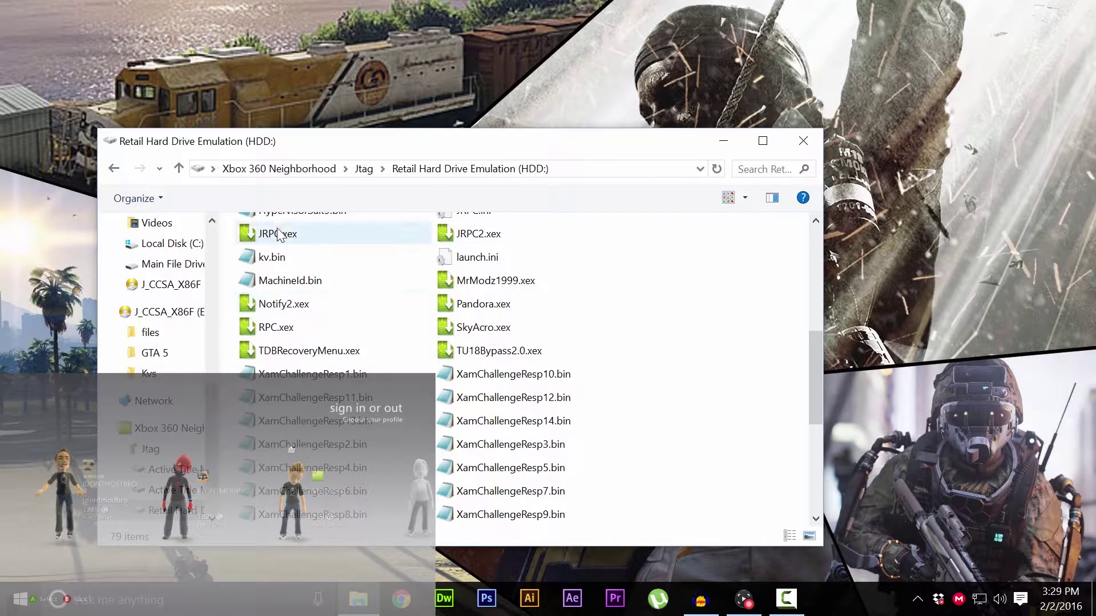
Inspect JRPC.ini and JRPC2.xex on the console drive by selecting each in turn.
{"action": "left_click", "coordinate": [480, 233]}
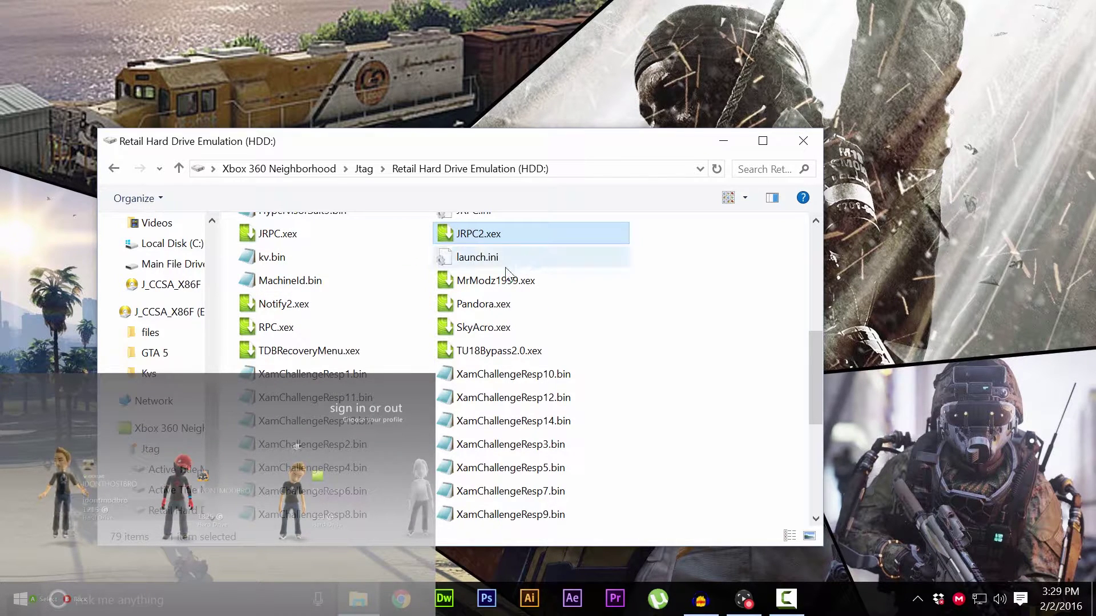
{"action": "scroll", "coordinate": [503, 276], "scroll_direction": "up", "scroll_amount": 1}
{"action": "left_click", "coordinate": [473, 271]}
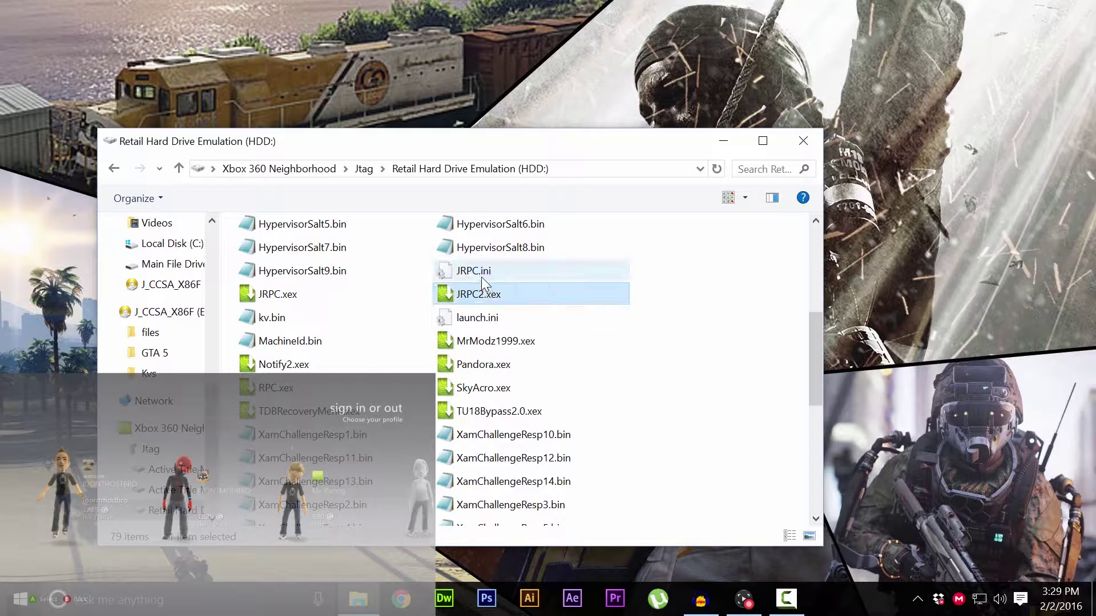
{"action": "left_click", "coordinate": [482, 295]}
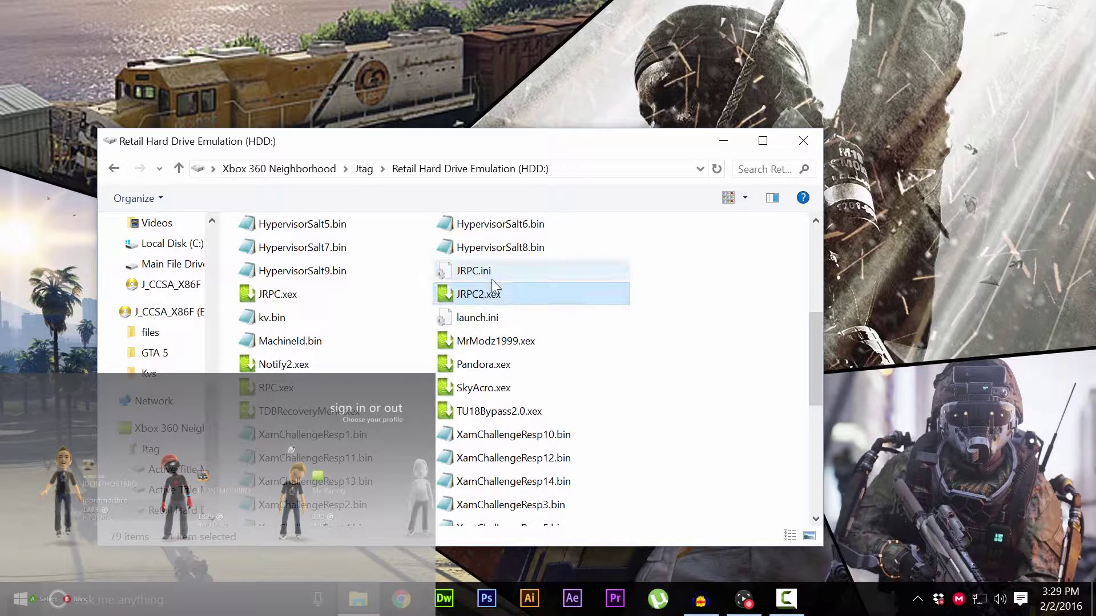
{"action": "scroll", "coordinate": [533, 287], "scroll_direction": "down", "scroll_amount": 1}
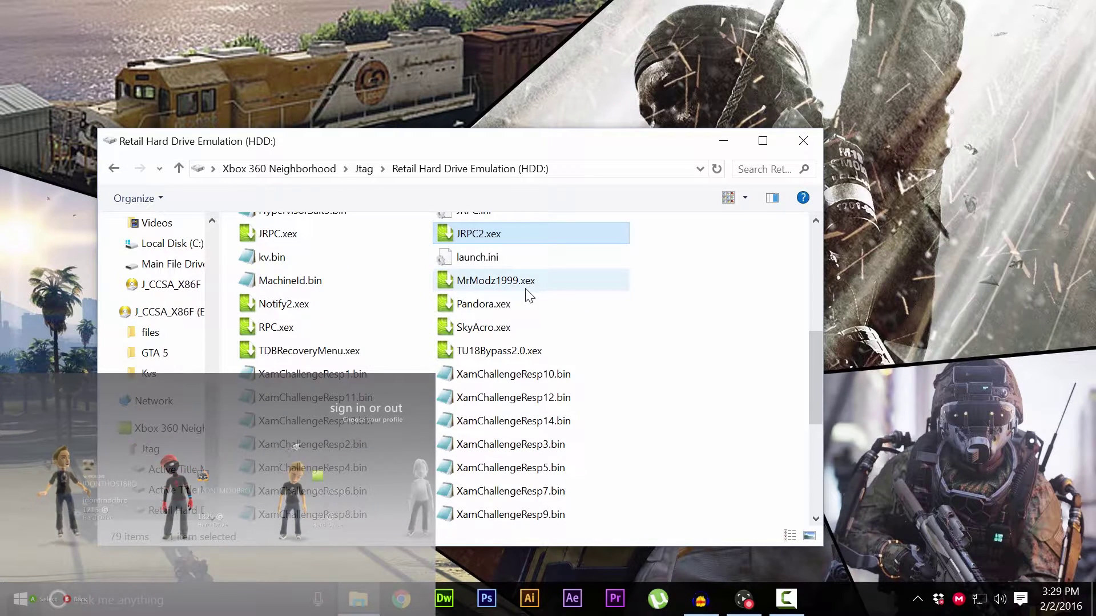
{"action": "scroll", "coordinate": [529, 294], "scroll_direction": "down", "scroll_amount": 3}
{"action": "scroll", "coordinate": [352, 309], "scroll_direction": "down", "scroll_amount": 2}
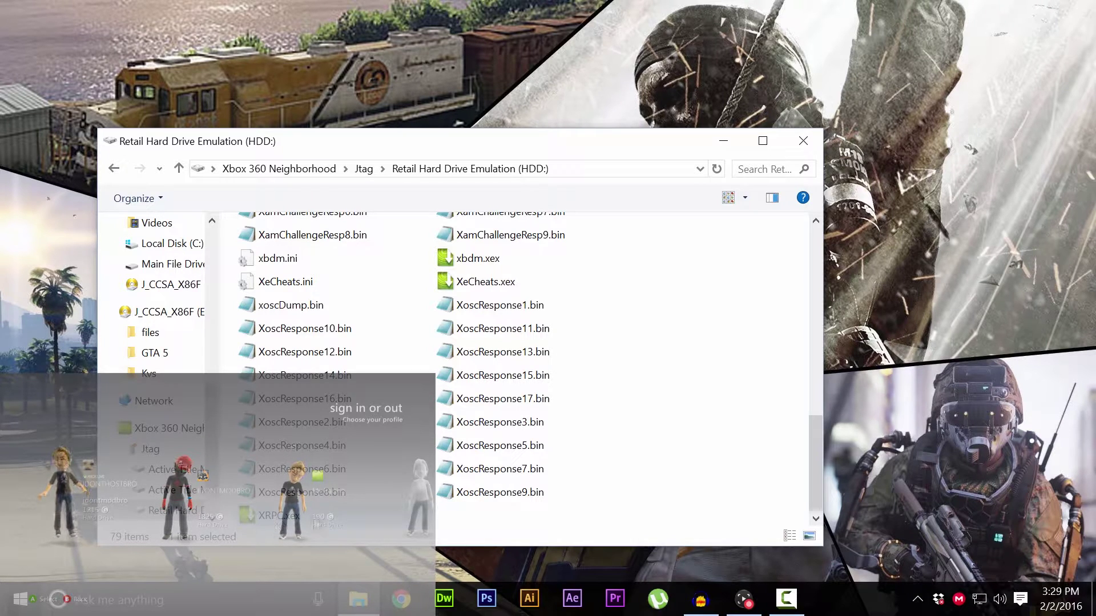
{"action": "scroll", "coordinate": [352, 511], "scroll_direction": "up", "scroll_amount": 5}
{"action": "scroll", "coordinate": [349, 501], "scroll_direction": "up", "scroll_amount": 3}
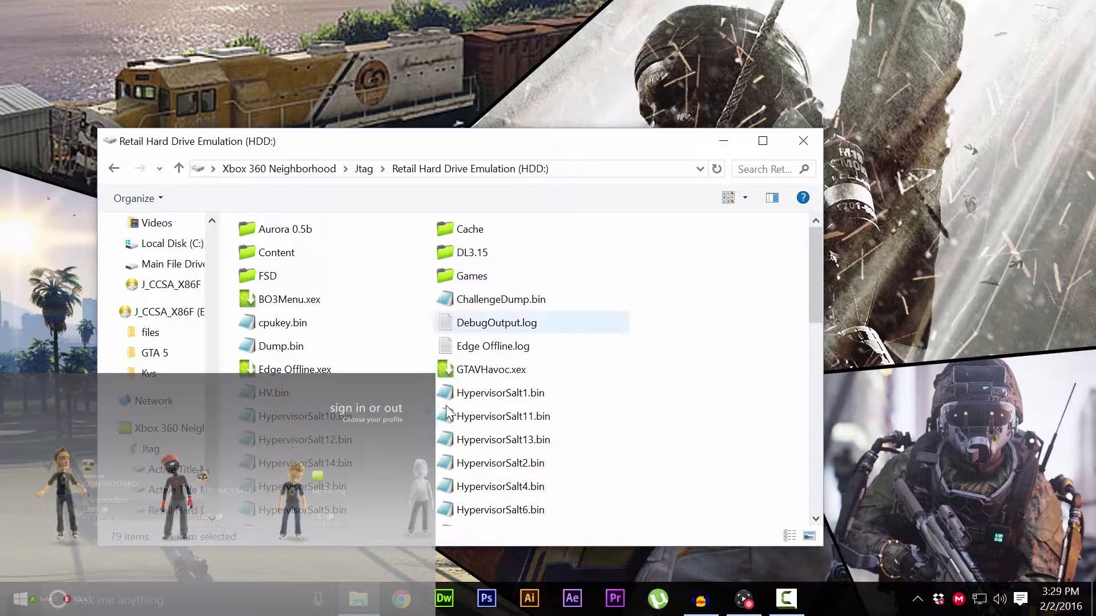
{"action": "scroll", "coordinate": [506, 423], "scroll_direction": "down", "scroll_amount": 3}
{"action": "scroll", "coordinate": [505, 423], "scroll_direction": "down", "scroll_amount": 3}
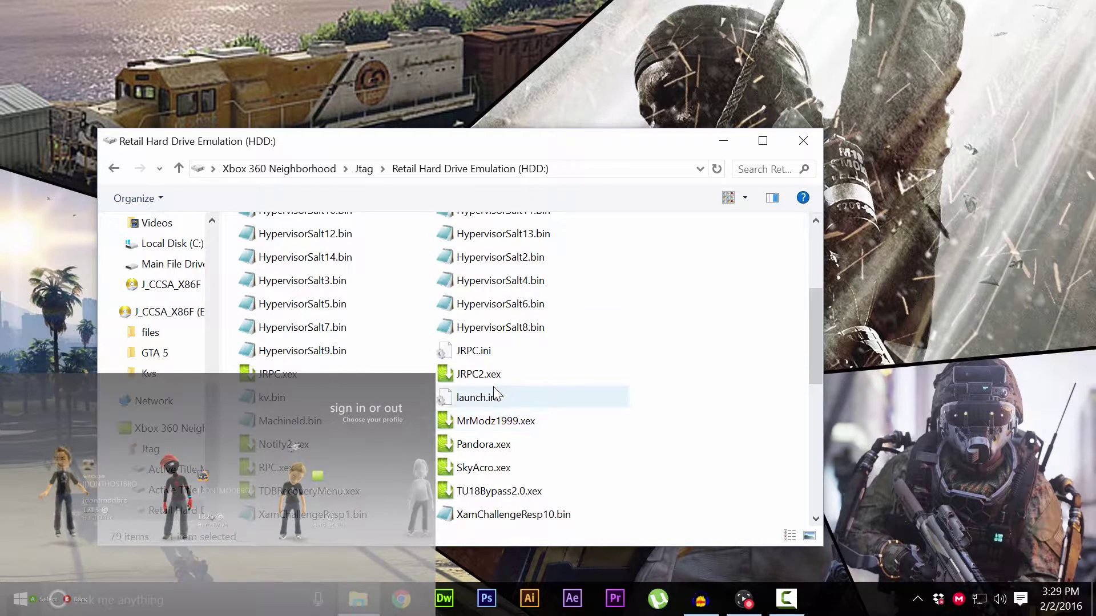
{"action": "left_click", "coordinate": [484, 352]}
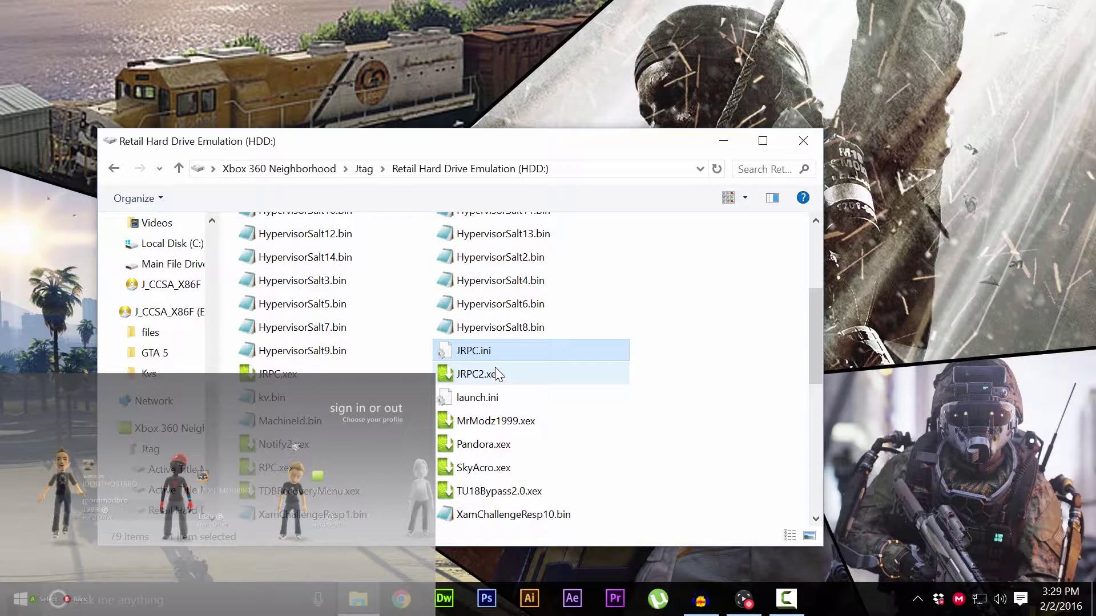
{"action": "left_click", "coordinate": [495, 372]}
{"action": "left_click", "coordinate": [484, 351]}
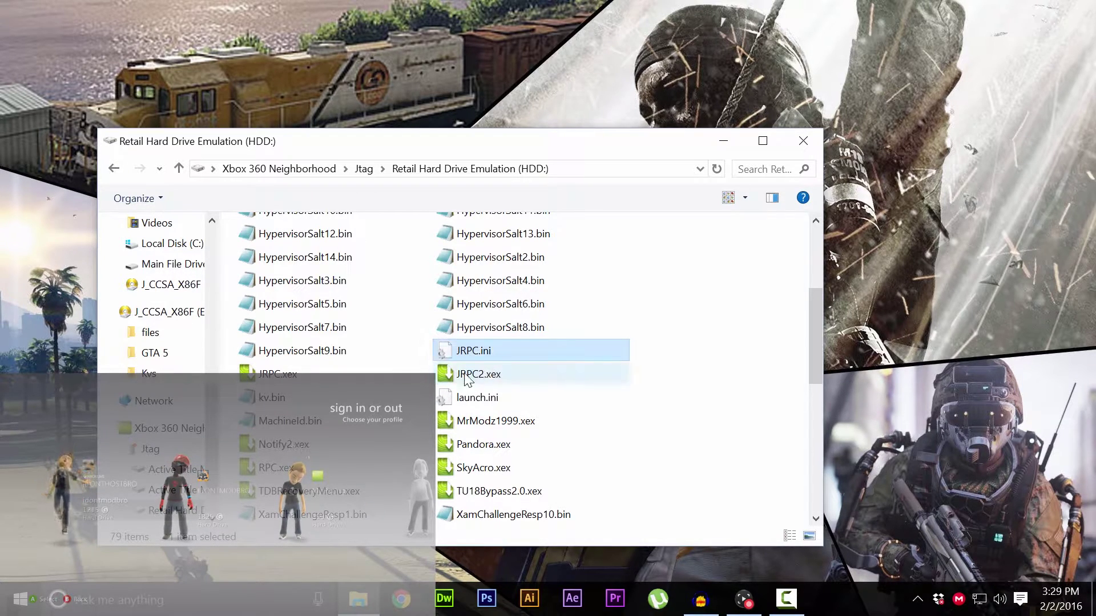
{"action": "left_click", "coordinate": [467, 378]}
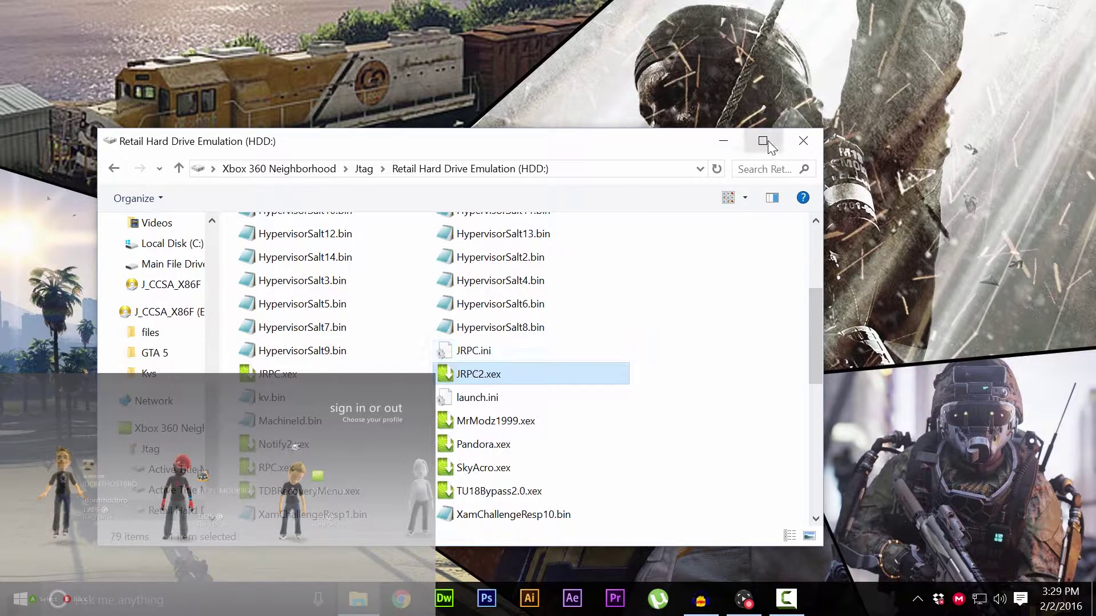
Open the DL3.15 folder's Installer subfolder on the console drive.
{"action": "left_click", "coordinate": [722, 141]}
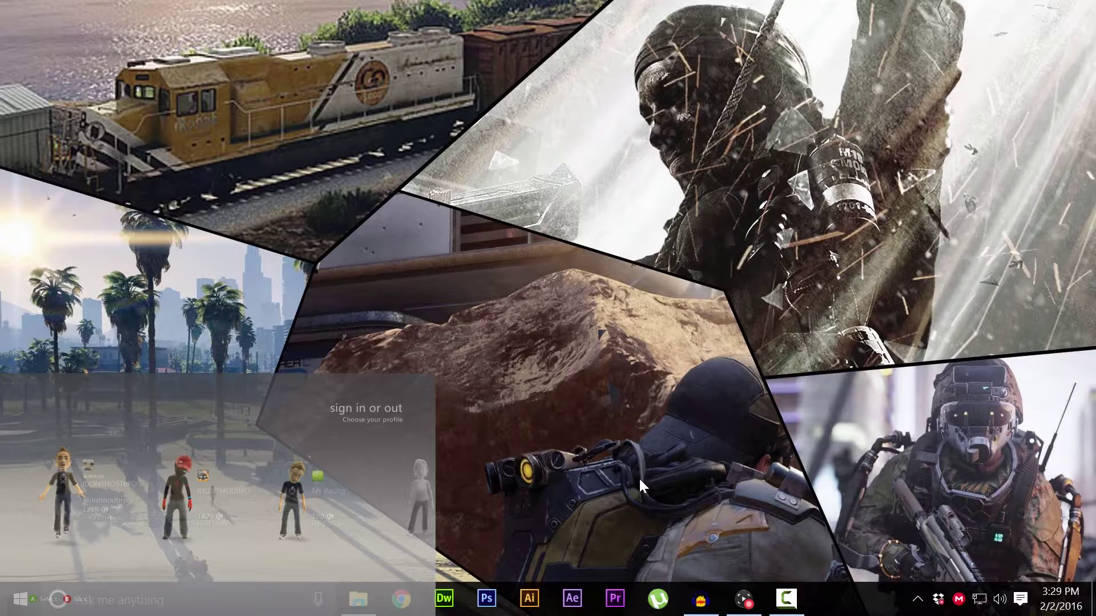
{"action": "left_click", "coordinate": [359, 600]}
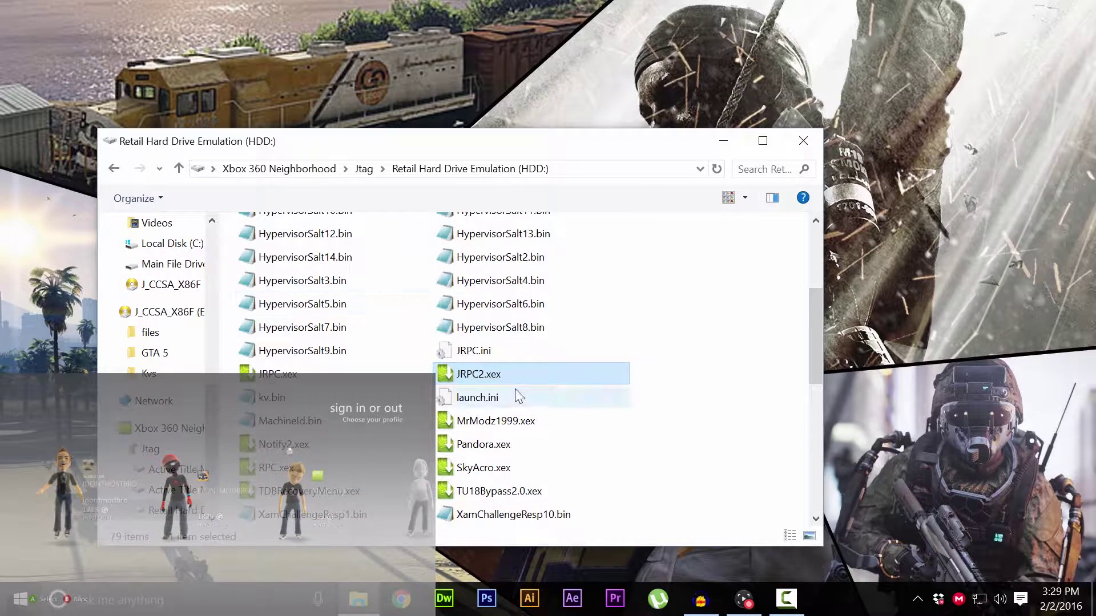
{"action": "scroll", "coordinate": [511, 394], "scroll_direction": "up", "scroll_amount": 3}
{"action": "double_click", "coordinate": [472, 252]}
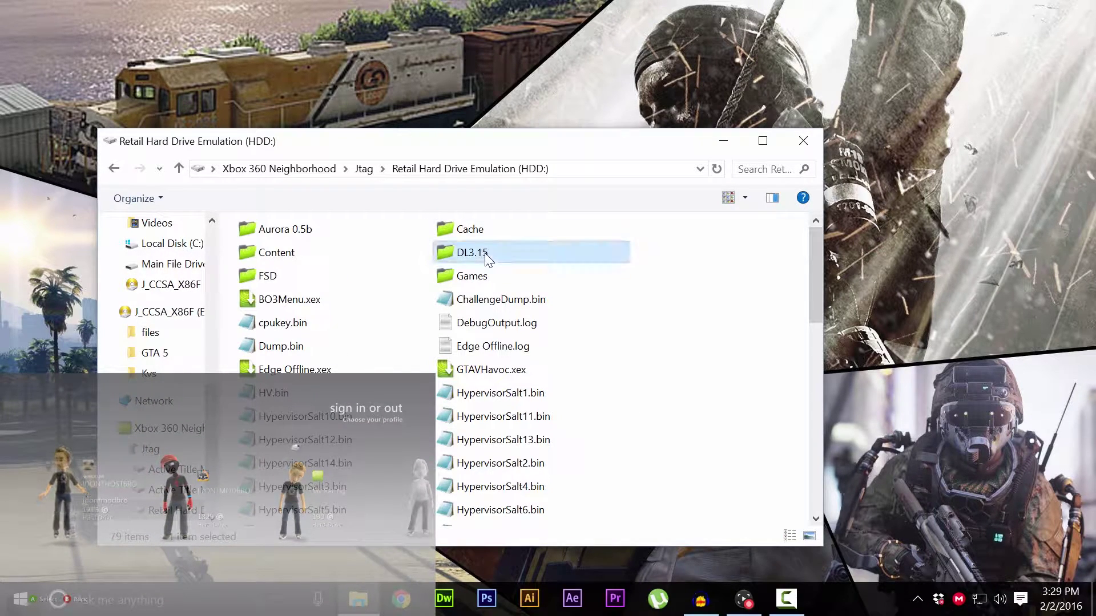
{"action": "double_click", "coordinate": [301, 240]}
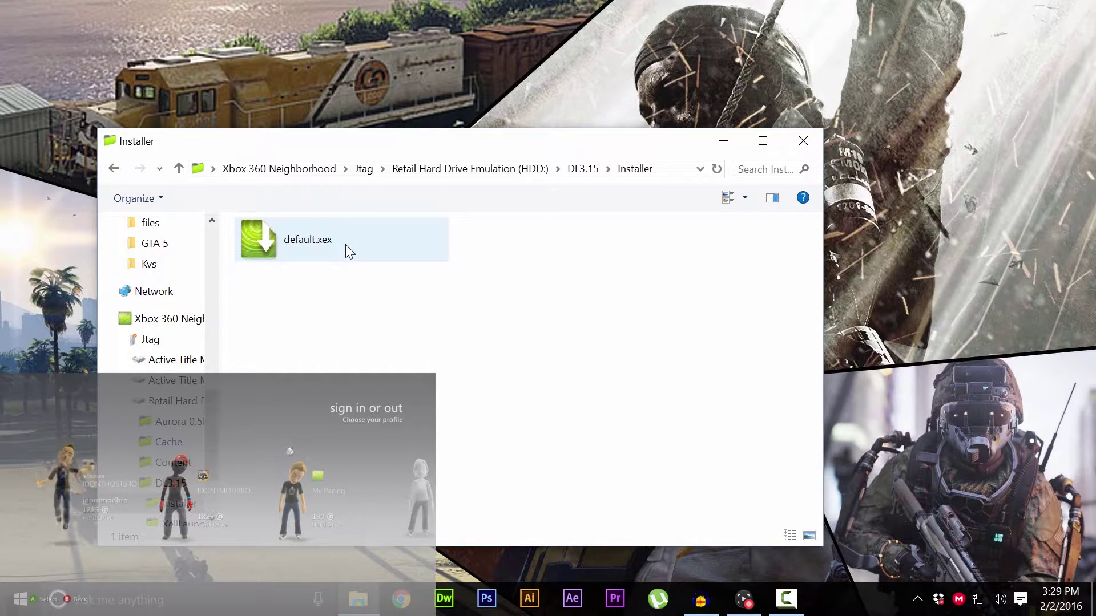
Select default.xex, expand DashLaunch's Plugins settings and view plugin1's available actions.
{"action": "left_click", "coordinate": [346, 244]}
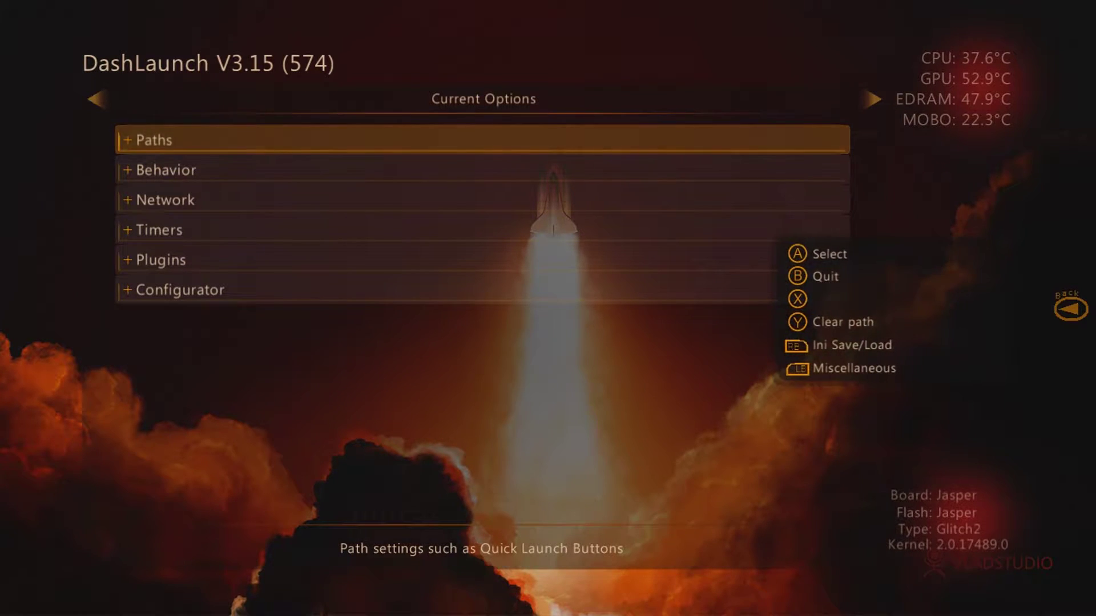
{"action": "key", "text": "Down"}
{"action": "key", "text": "Down"}
{"action": "key", "text": "Down"}
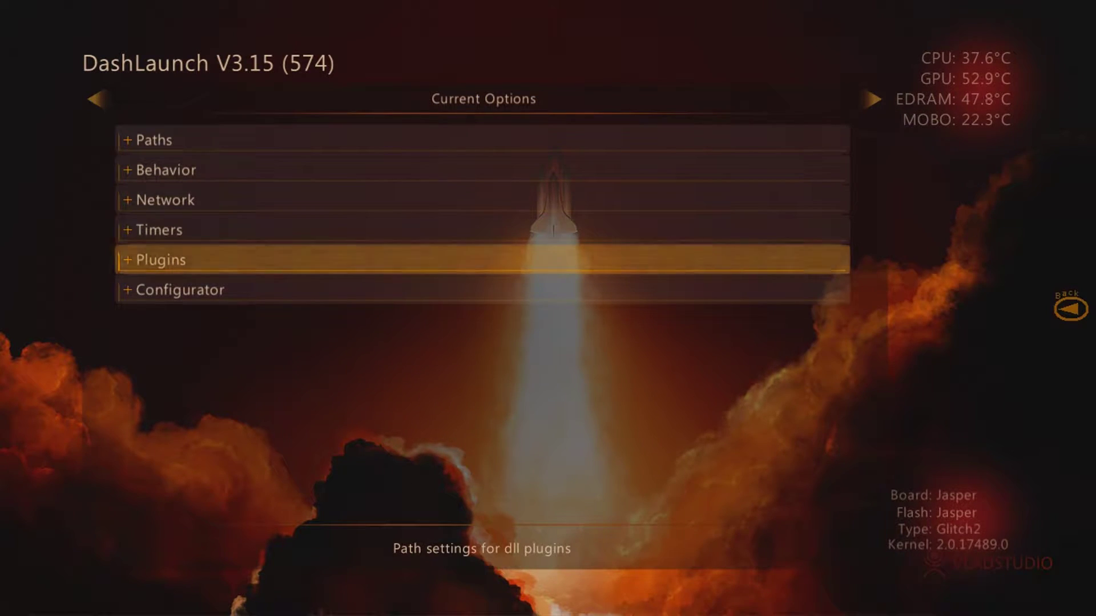
{"action": "key", "text": "Return"}
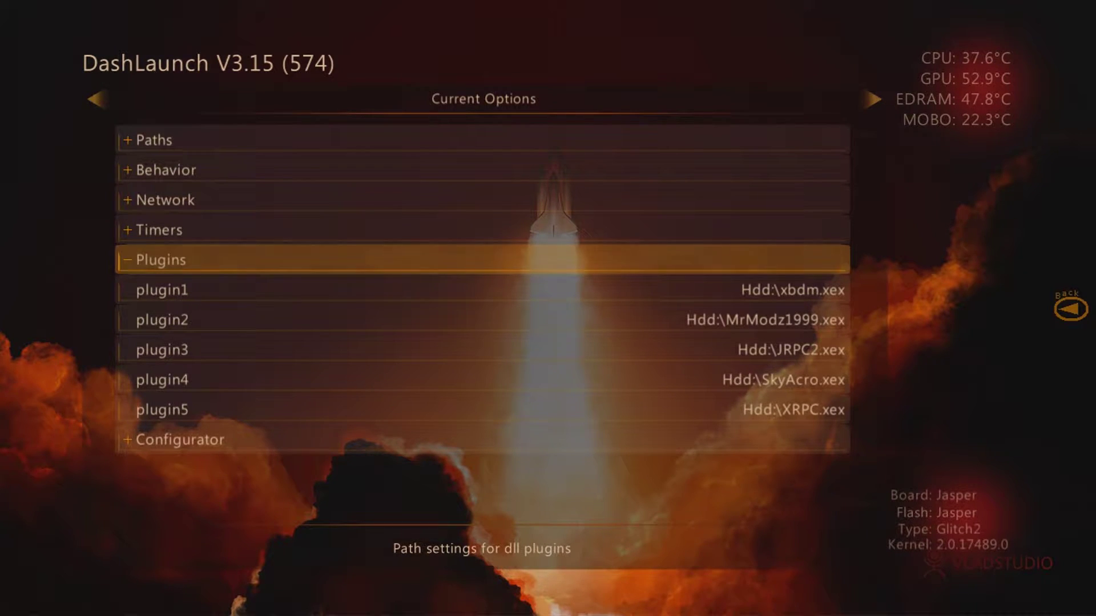
{"action": "key", "text": "Down"}
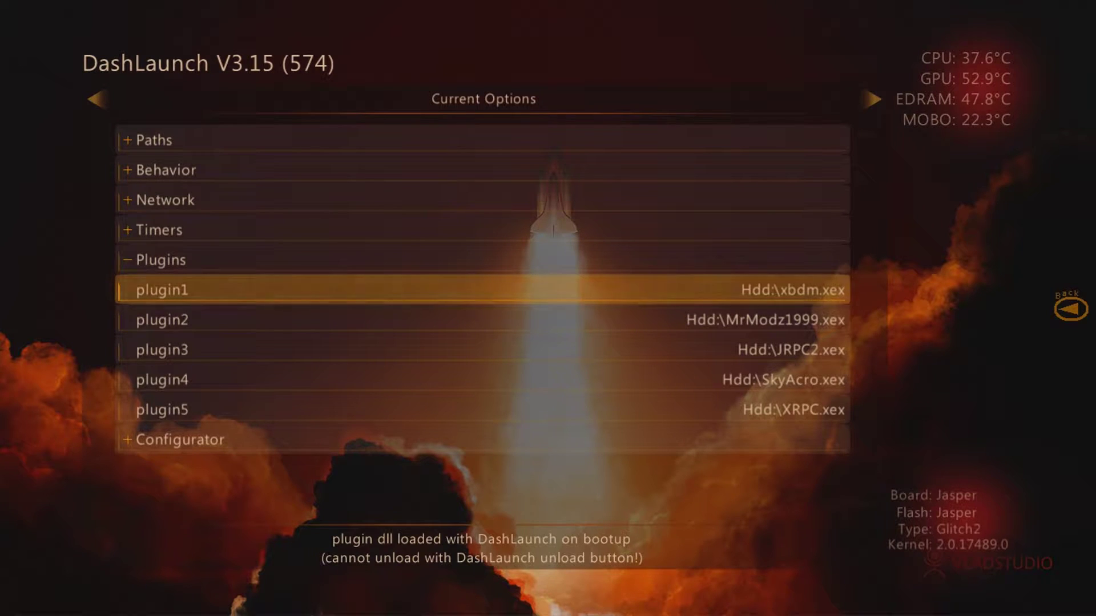
{"action": "key", "text": "F1"}
View the available actions for the plugin2 entry.
{"action": "key", "text": "Down"}
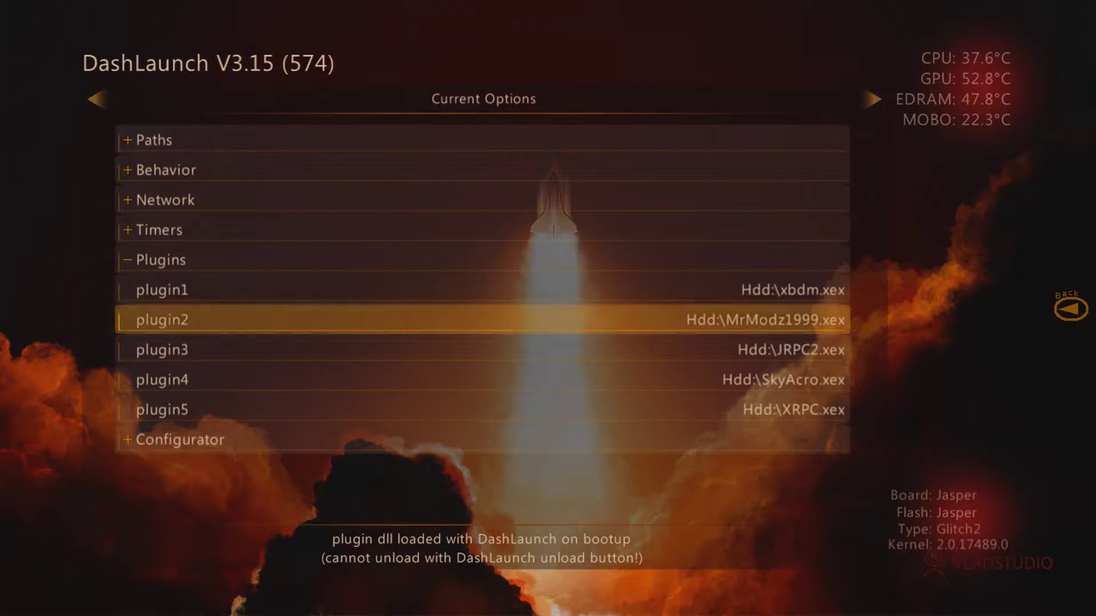
{"action": "key", "text": "F1"}
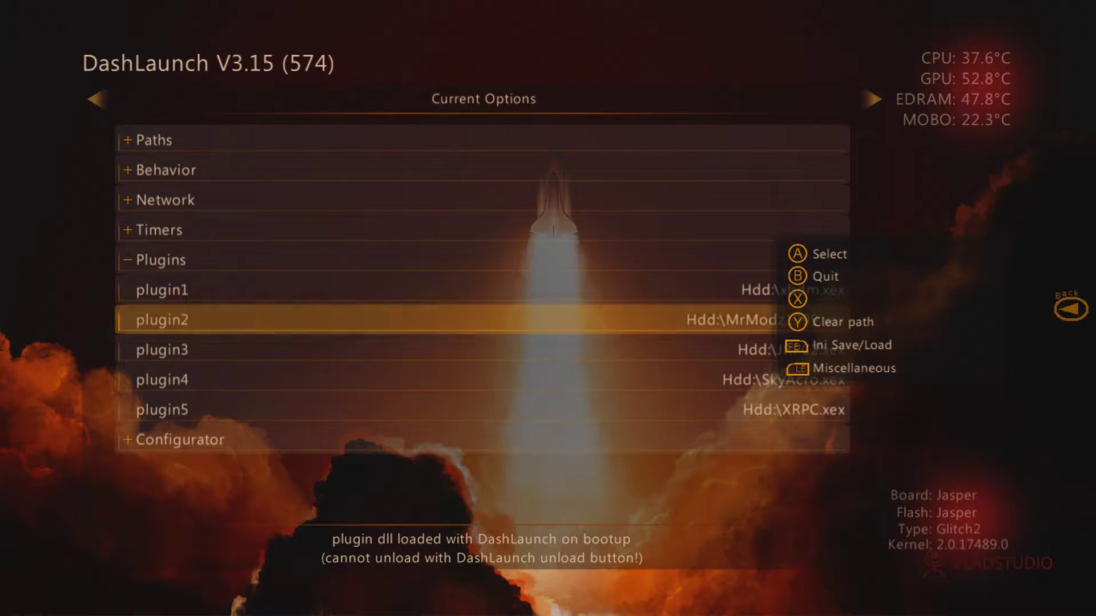
{"action": "key", "text": "Escape"}
{"action": "key", "text": "Down"}
{"action": "key", "text": "Up"}
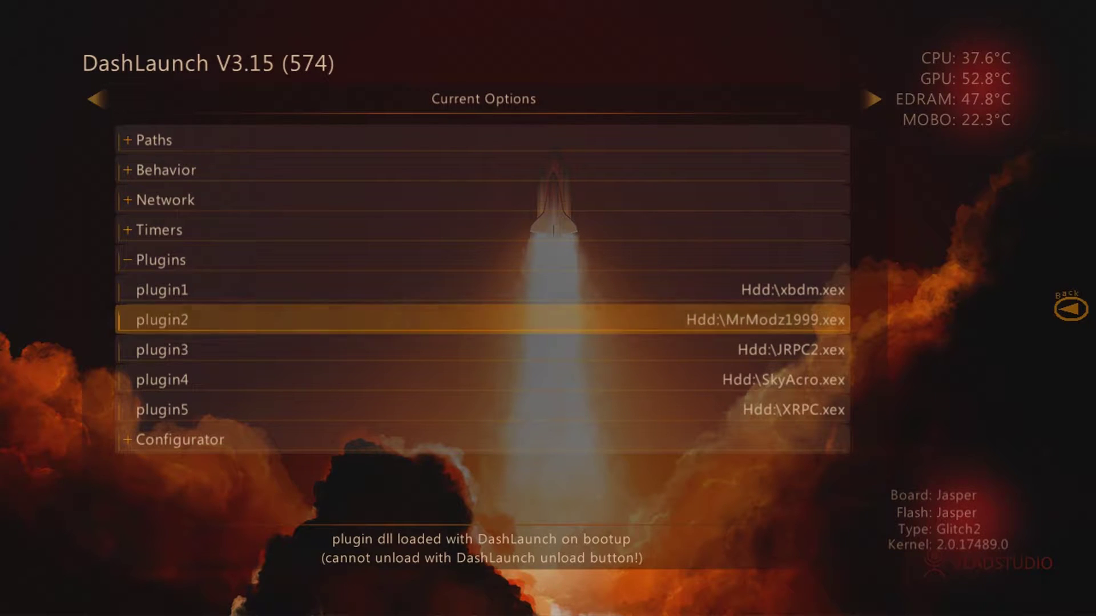
Step through plugin3 to plugin5, including JRPC2.xex and SkyAcro.xex, and view plugin3's actions.
{"action": "key", "text": "Down"}
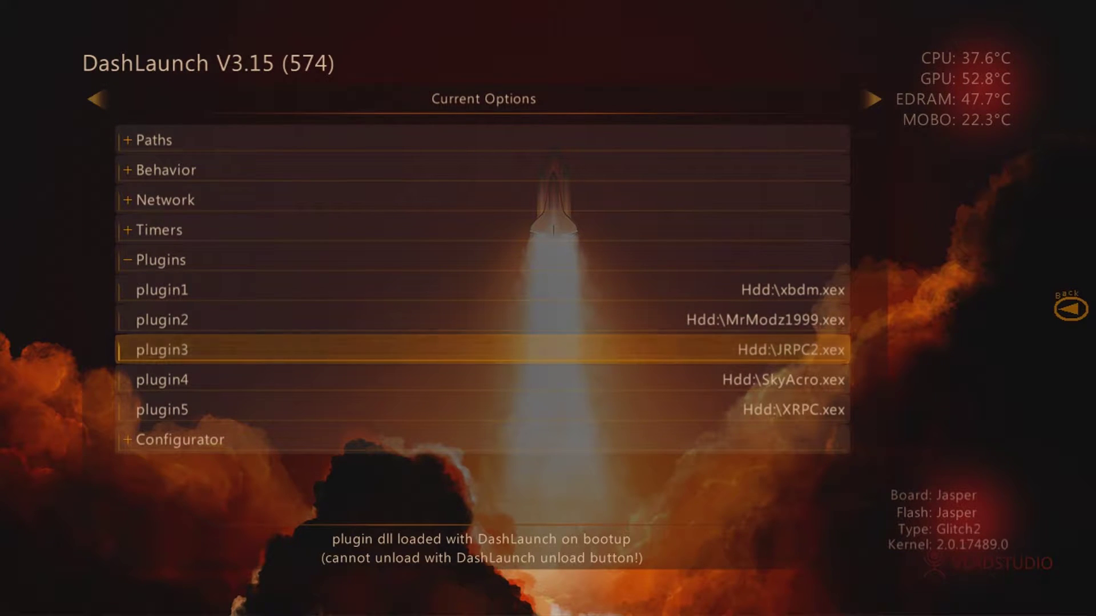
{"action": "key", "text": "Down"}
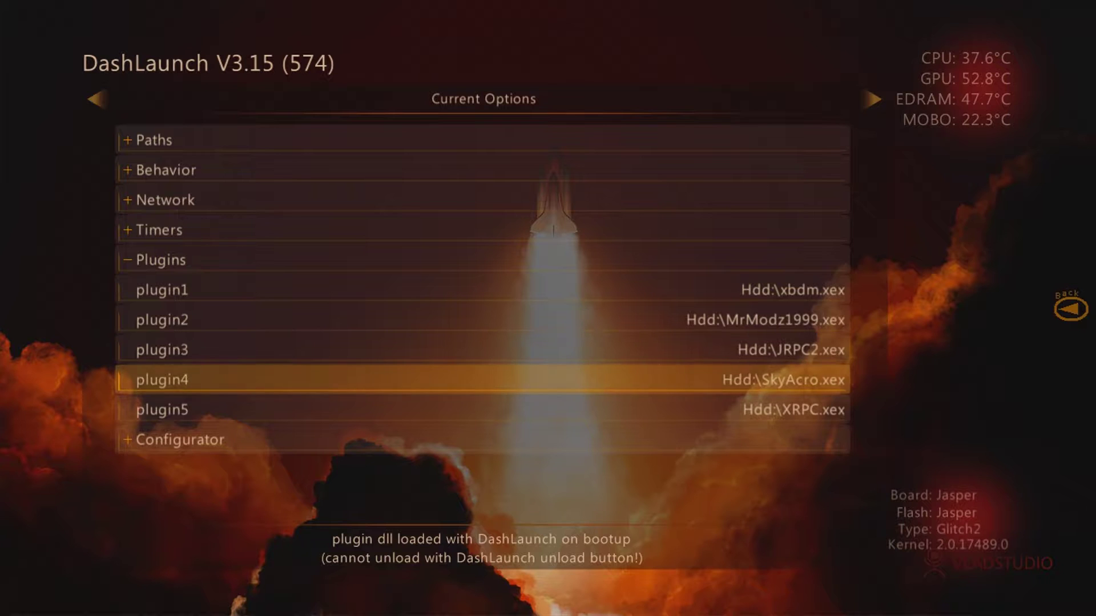
{"action": "key", "text": "Down"}
{"action": "key", "text": "Up"}
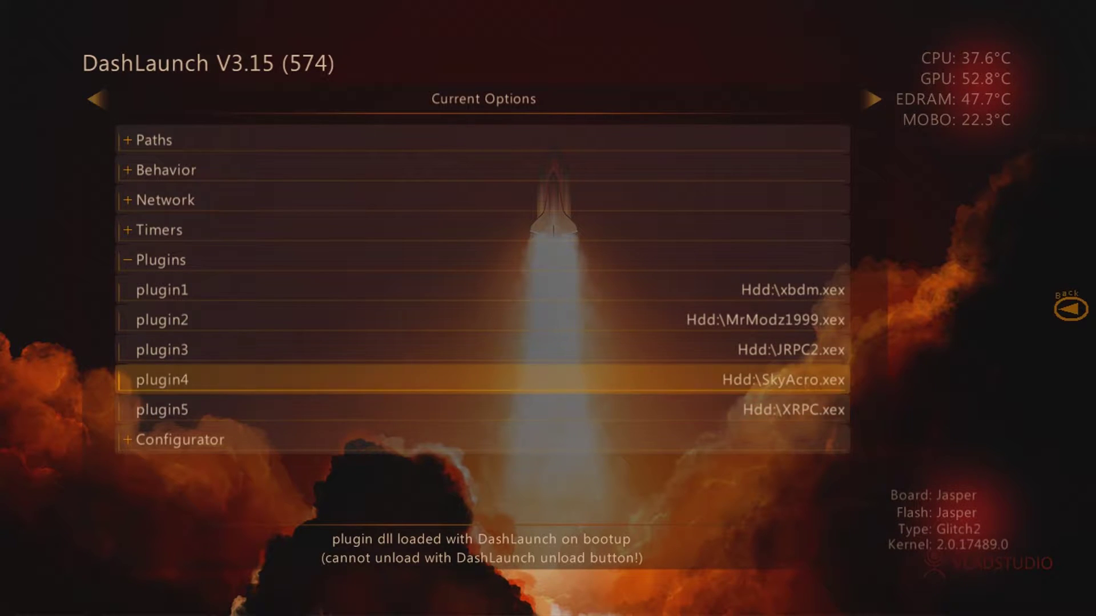
{"action": "key", "text": "Up"}
{"action": "key", "text": "Up"}
{"action": "key", "text": "Down"}
{"action": "key", "text": "Down"}
{"action": "key", "text": "Up"}
{"action": "key", "text": "Up"}
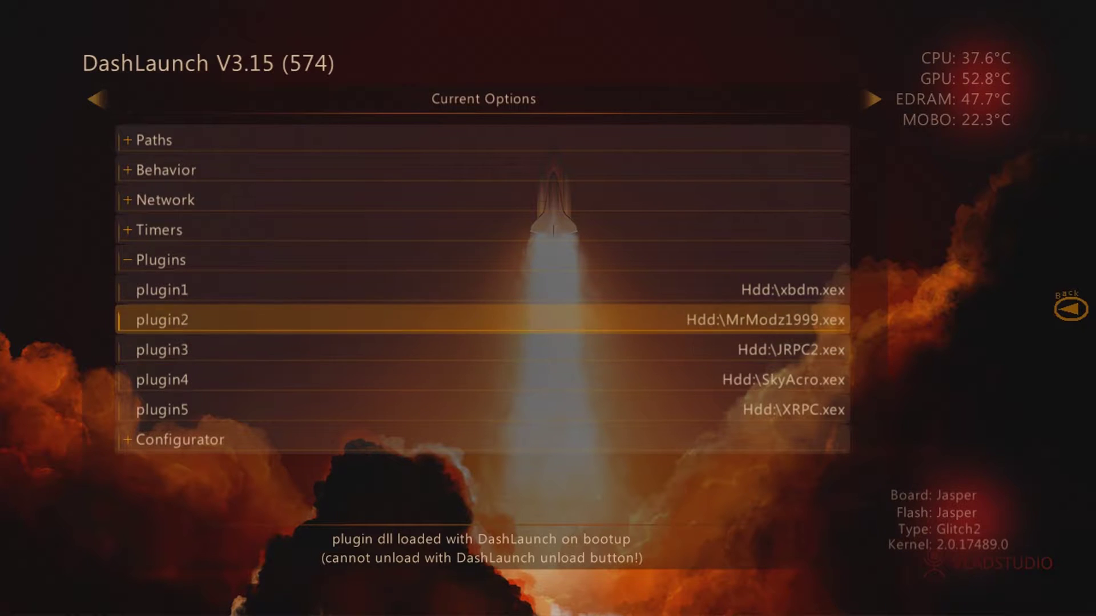
{"action": "key", "text": "Down"}
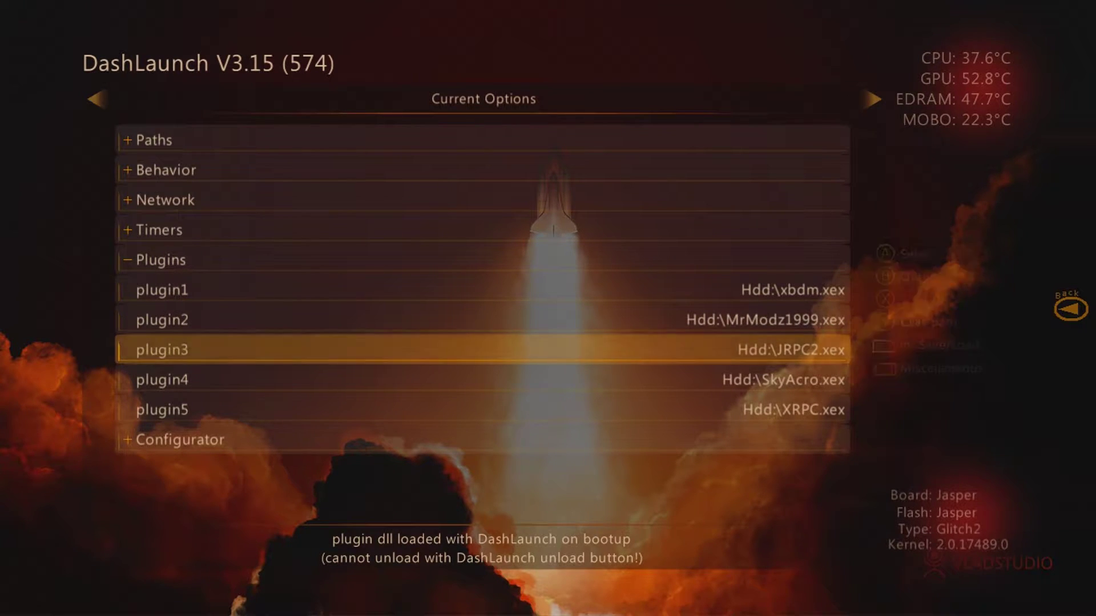
{"action": "key", "text": "F1"}
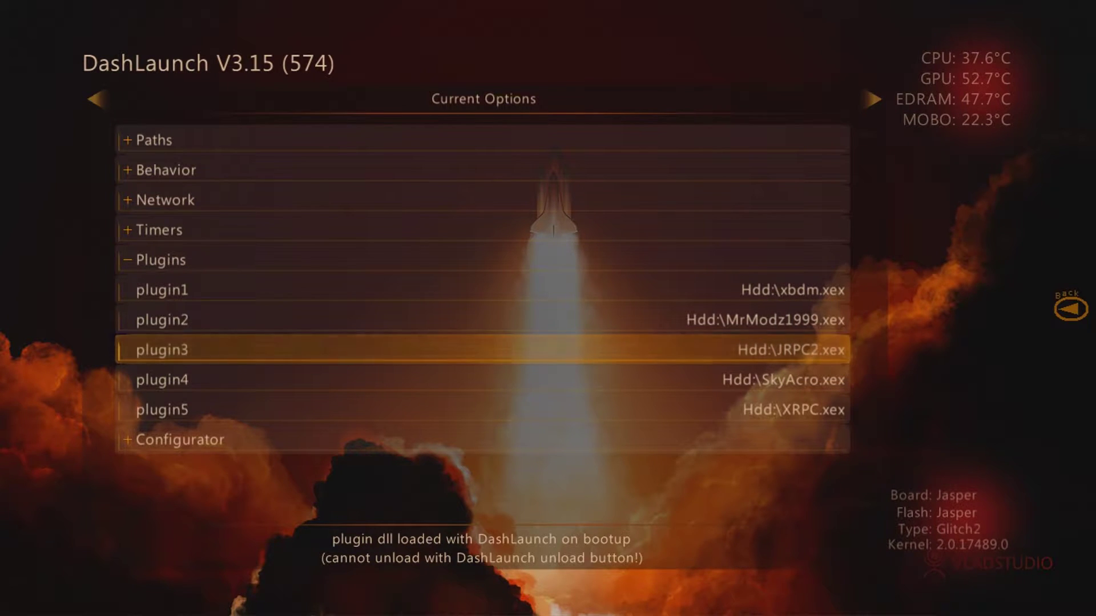
Save the DashLaunch settings to Hdd:\launch.ini and return to the Current Options plugin list.
{"action": "key", "text": "Right"}
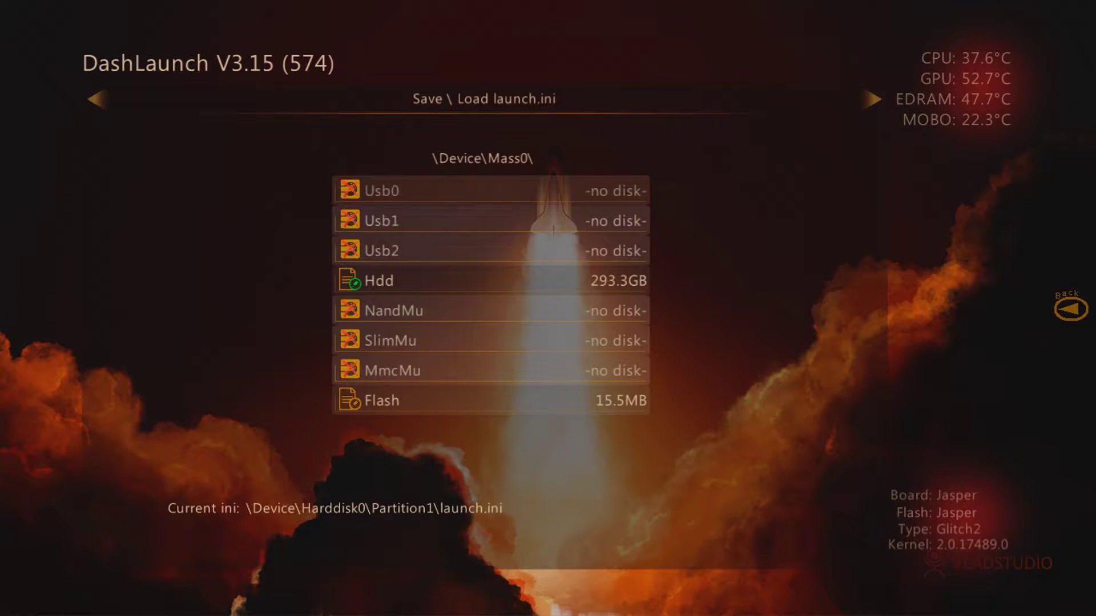
{"action": "key", "text": "Left"}
{"action": "key", "text": "Left"}
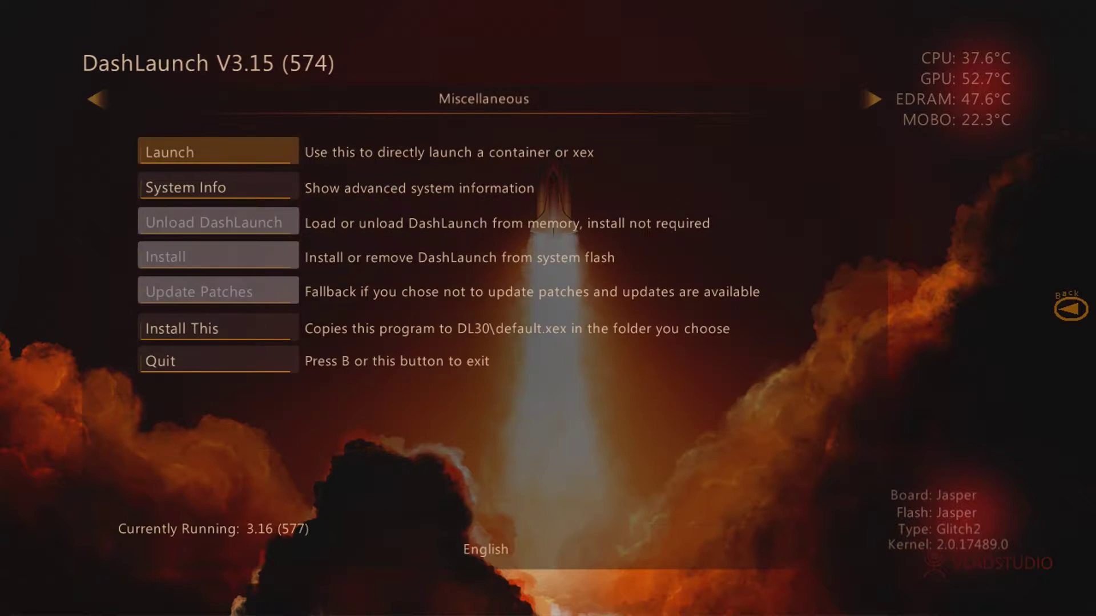
{"action": "key", "text": "Right"}
{"action": "key", "text": "Right"}
{"action": "key", "text": "Down"}
{"action": "key", "text": "Down"}
{"action": "key", "text": "Down"}
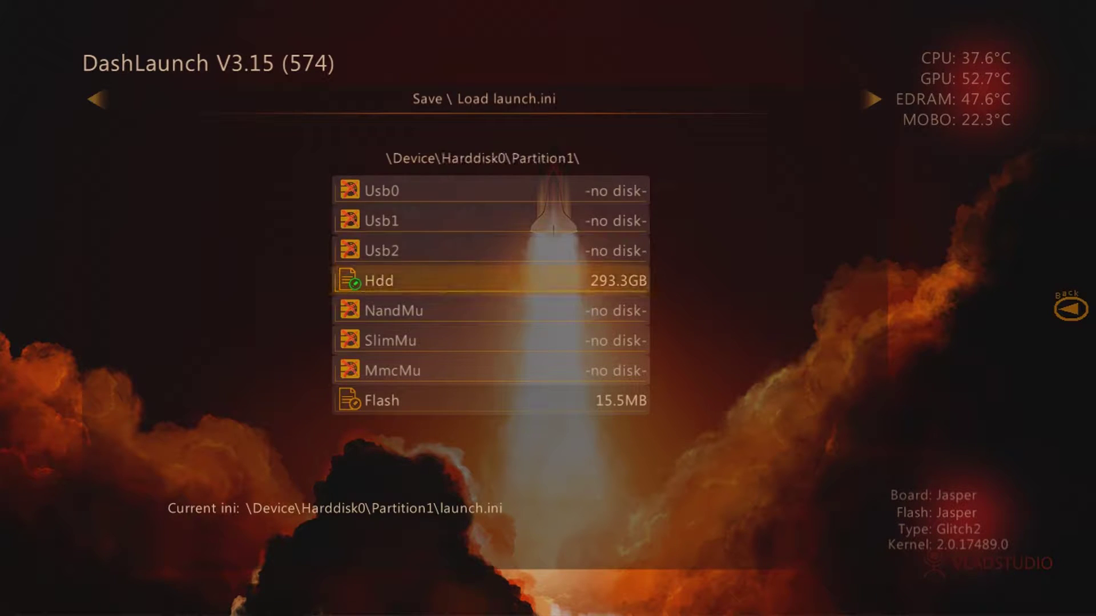
{"action": "key", "text": "Return"}
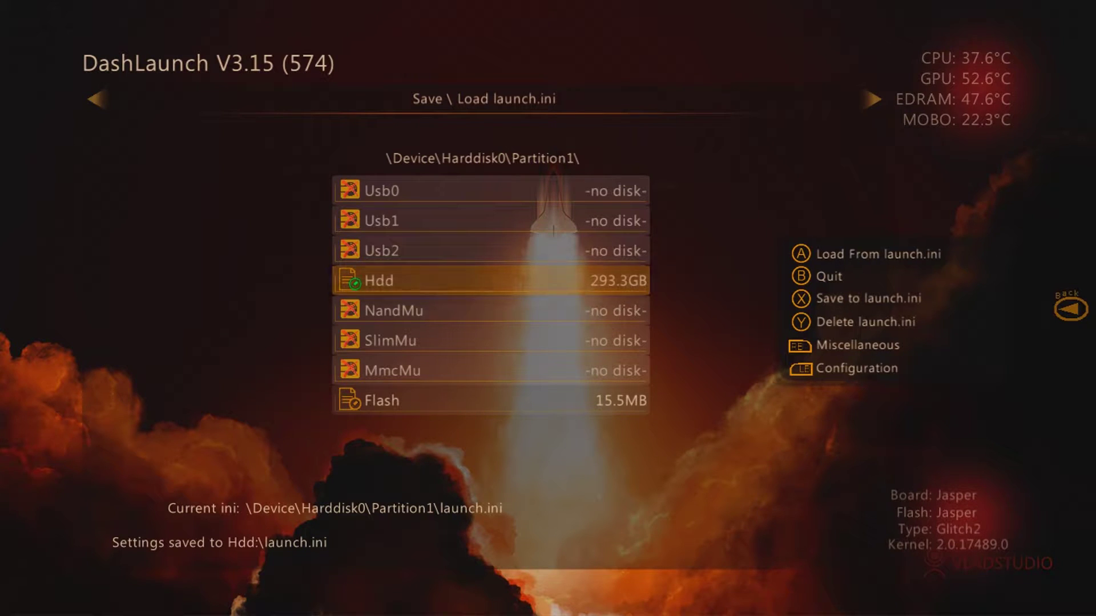
{"action": "key", "text": "Escape"}
{"action": "key", "text": "Down"}
Collapse the Plugins section and move to the Network section.
{"action": "key", "text": "Down"}
{"action": "key", "text": "Down"}
{"action": "key", "text": "Up"}
{"action": "key", "text": "Up"}
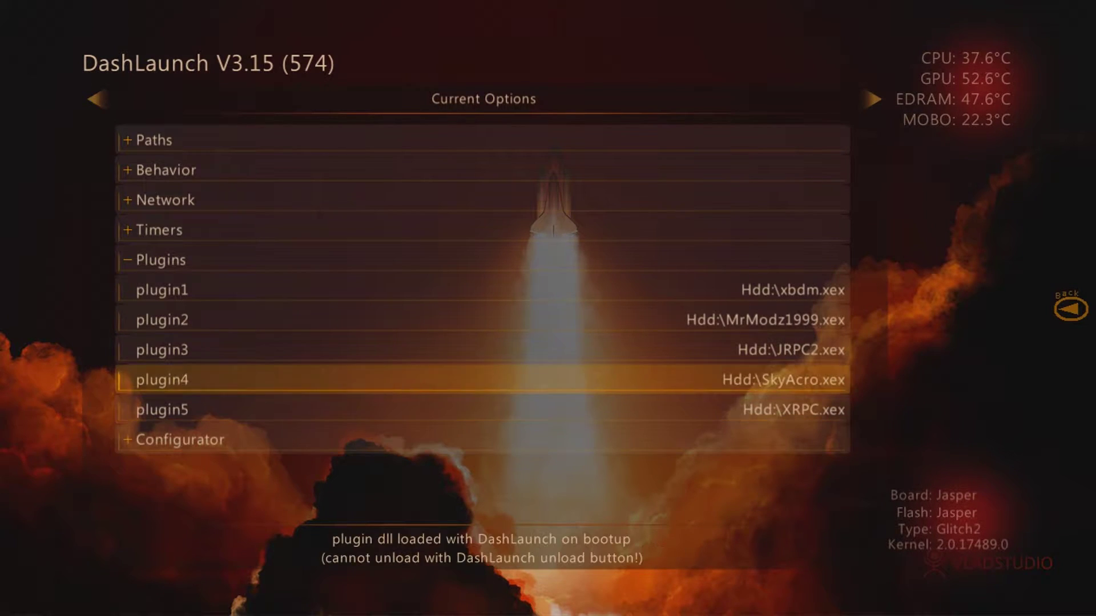
{"action": "key", "text": "Up"}
{"action": "key", "text": "Up"}
{"action": "key", "text": "Up"}
{"action": "key", "text": "Up"}
{"action": "key", "text": "Return"}
{"action": "key", "text": "Down"}
{"action": "key", "text": "Up"}
{"action": "key", "text": "Up"}
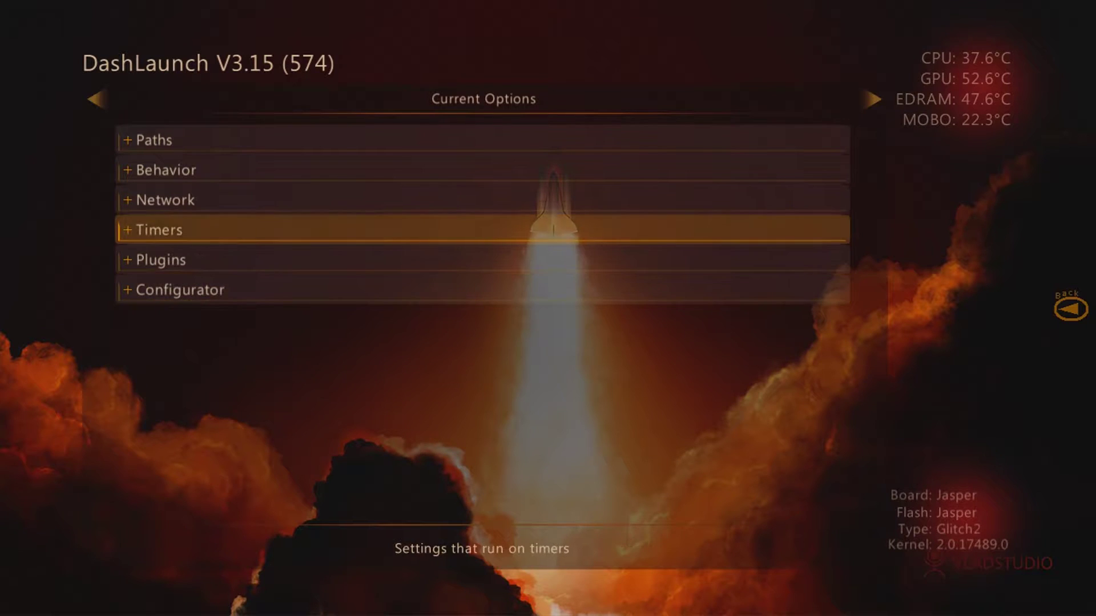
{"action": "key", "text": "Down"}
{"action": "key", "text": "Up"}
{"action": "key", "text": "Up"}
Expand Network, browse its options such as signnotice, then collapse it.
{"action": "key", "text": "Return"}
{"action": "key", "text": "Down"}
{"action": "key", "text": "Down"}
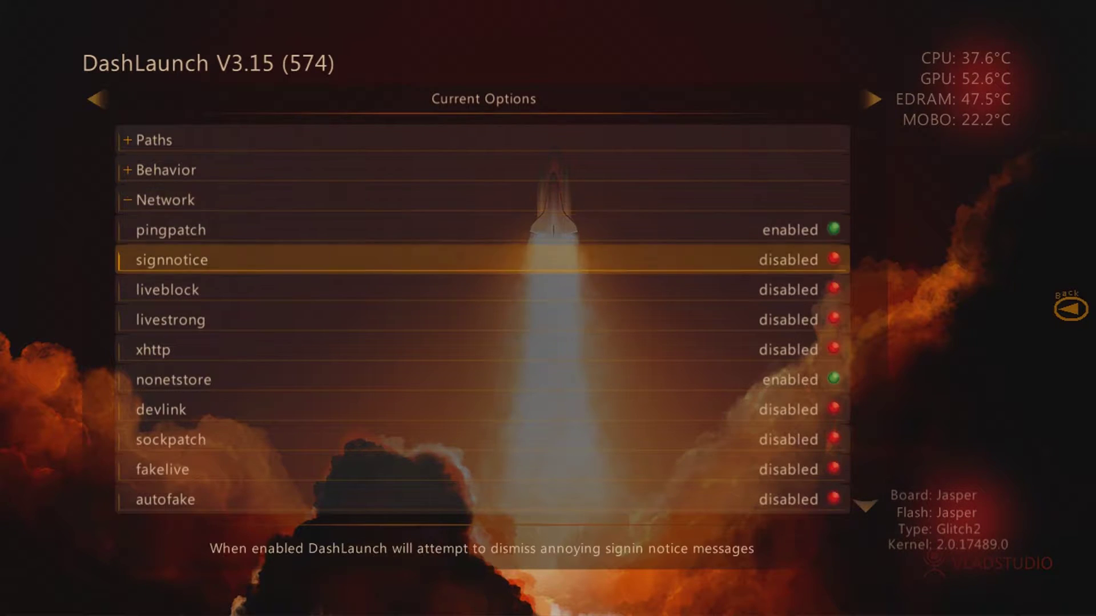
{"action": "key", "text": "Down"}
{"action": "key", "text": "Down"}
{"action": "key", "text": "Down"}
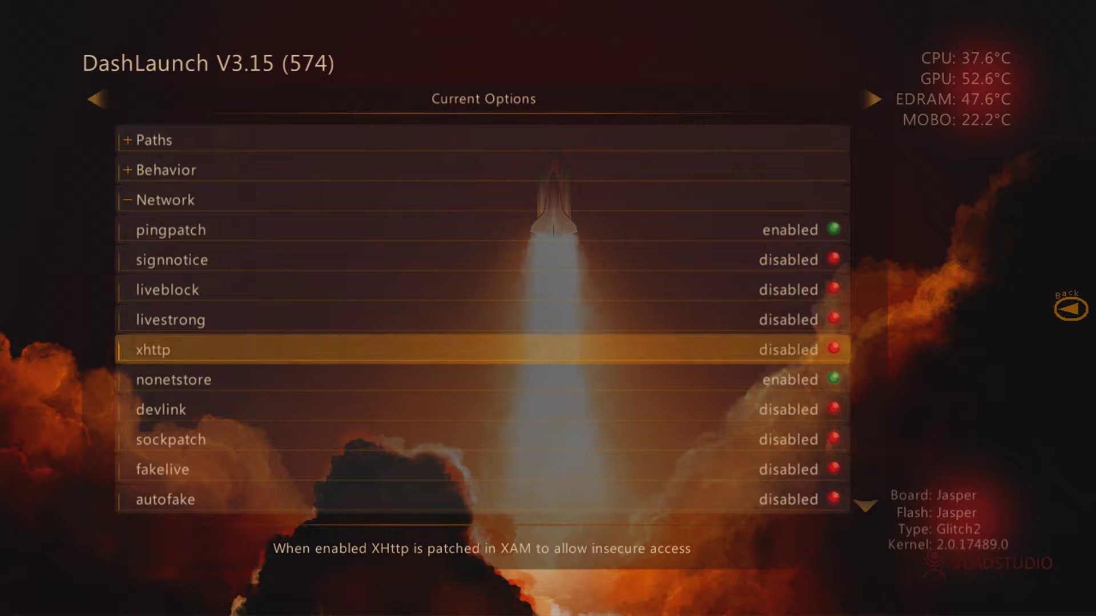
{"action": "key", "text": "Up"}
{"action": "key", "text": "Up"}
{"action": "key", "text": "Up"}
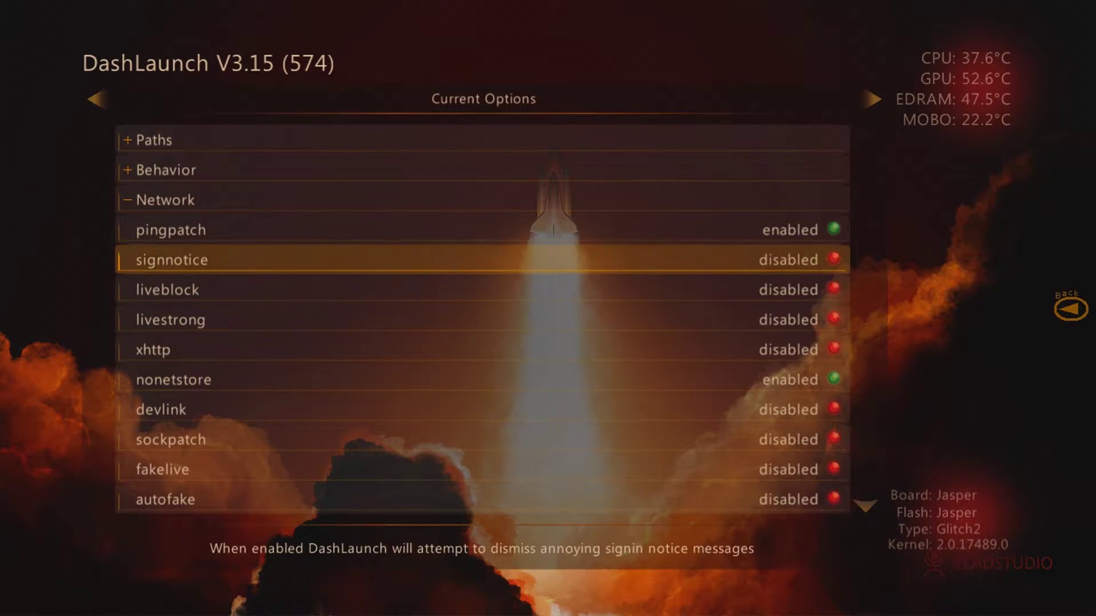
{"action": "key", "text": "Up"}
{"action": "key", "text": "Up"}
{"action": "key", "text": "Return"}
{"action": "key", "text": "Up"}
Save the settings to launch.ini on Hdd again.
{"action": "key", "text": "Down"}
{"action": "key", "text": "Right"}
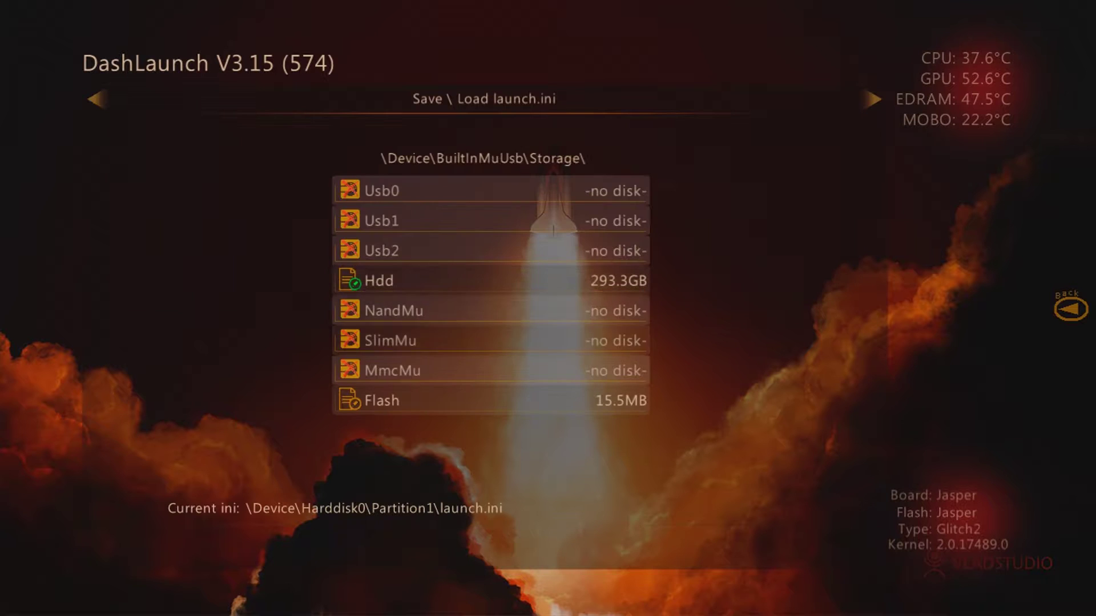
{"action": "key", "text": "Down"}
{"action": "key", "text": "Down"}
{"action": "key", "text": "Down"}
{"action": "key", "text": "Return"}
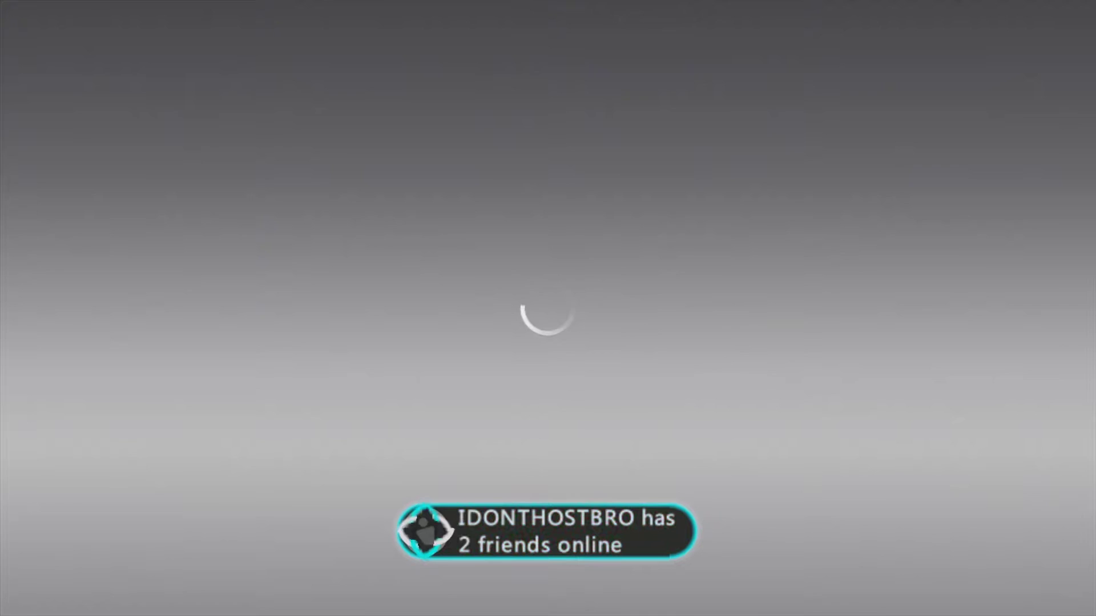
Move to the dashboard's Games collection and start XeXMenu 1.2.
{"action": "key", "text": "Right"}
{"action": "key", "text": "Right"}
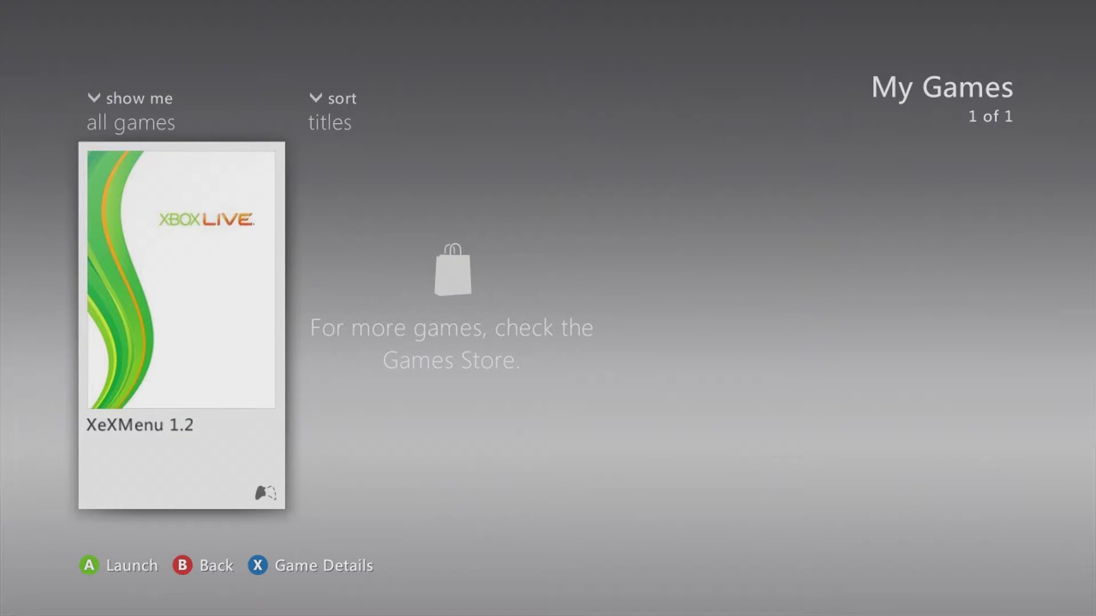
{"action": "key", "text": "Return"}
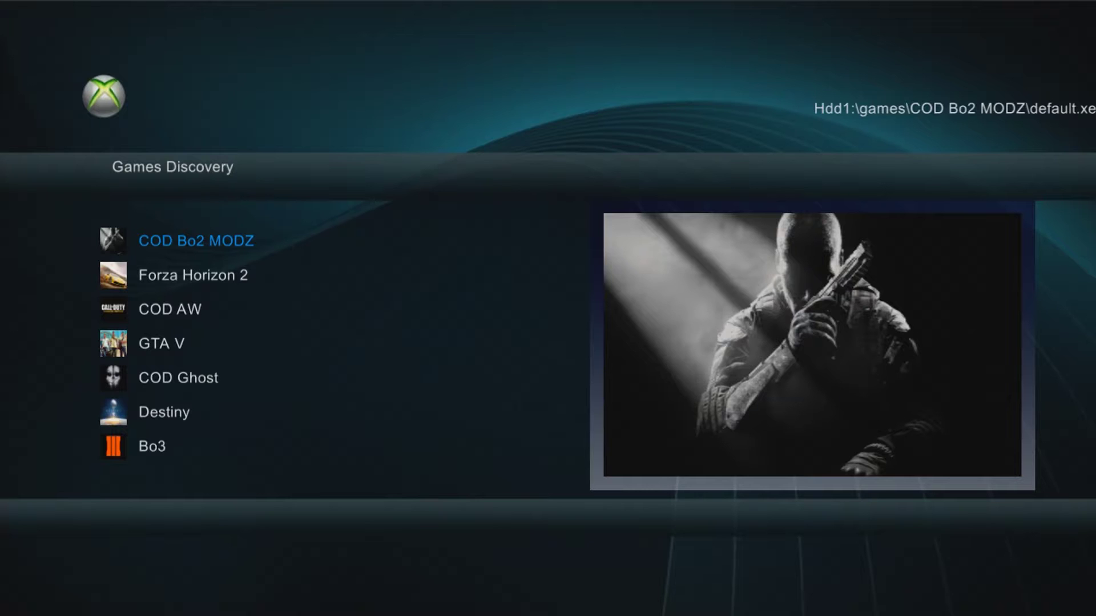
Highlight GTA V (Hdd1:\games\GTA V\default.xex) in XeXMenu's Games Discovery list.
{"action": "key", "text": "Down"}
{"action": "key", "text": "Down"}
{"action": "key", "text": "Down"}
{"action": "key", "text": "Down"}
{"action": "key", "text": "Up"}
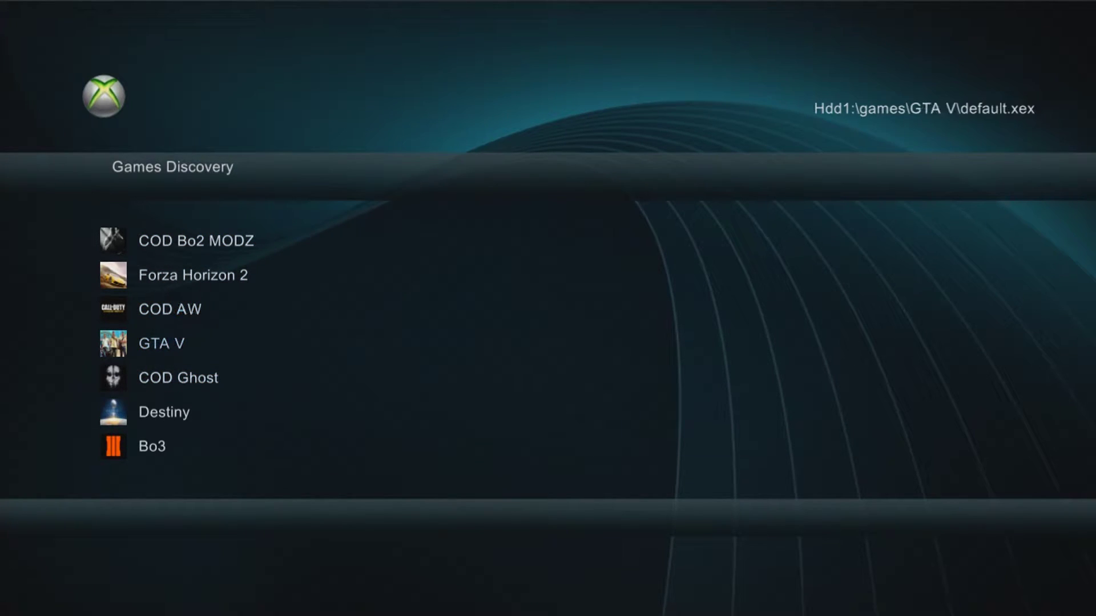
{"action": "key", "text": "Down"}
{"action": "key", "text": "Up"}
{"action": "key", "text": "Up"}
{"action": "key", "text": "Down"}
{"action": "key", "text": "Down"}
{"action": "key", "text": "Up"}
{"action": "key", "text": "Up"}
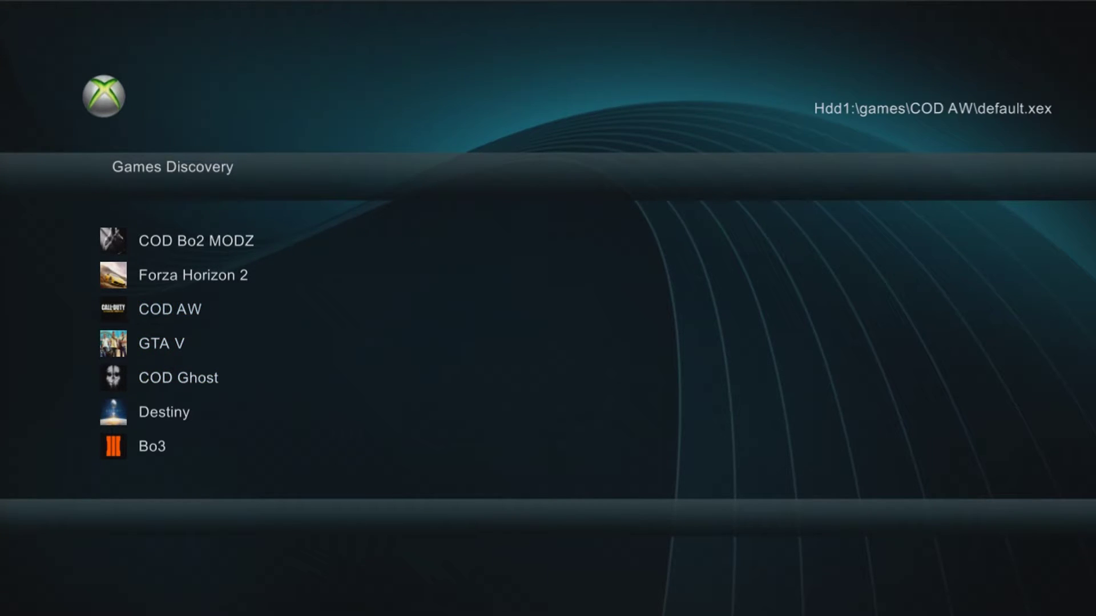
{"action": "key", "text": "Down"}
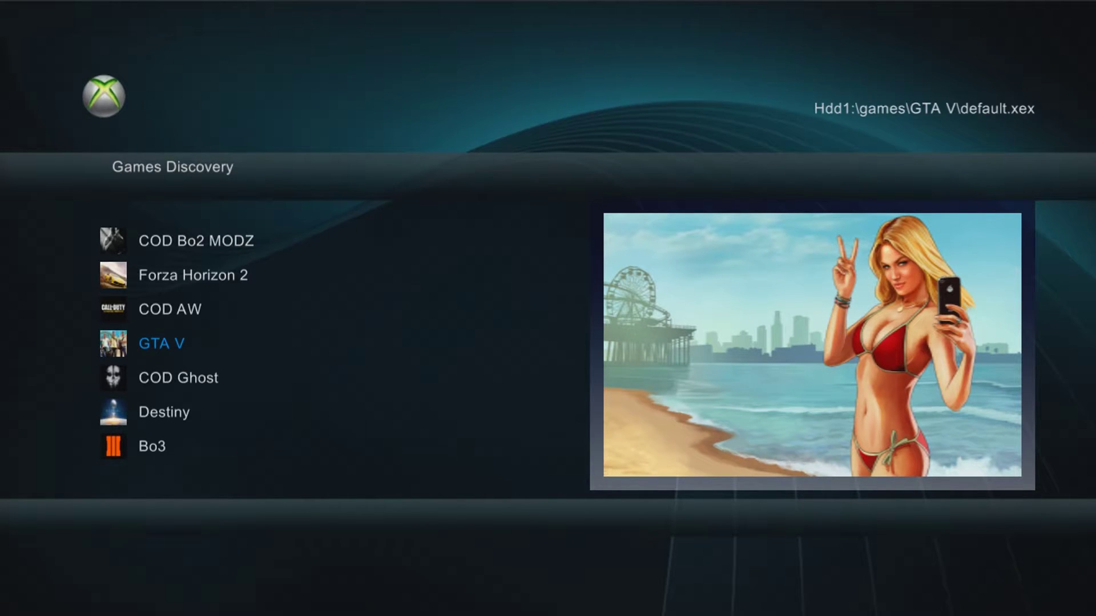
Open the Xbox 360 Guide and choose Connect to Xbox Live for the profile.
{"action": "key", "text": "super"}
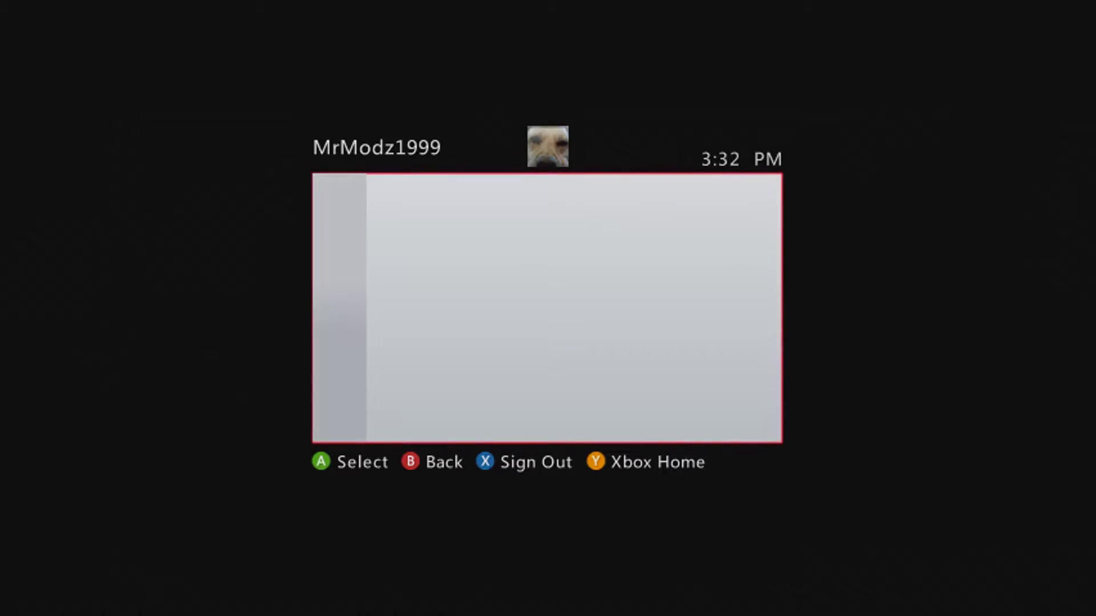
{"action": "key", "text": "Down"}
{"action": "key", "text": "Down"}
{"action": "key", "text": "Down"}
{"action": "key", "text": "Down"}
{"action": "key", "text": "Up"}
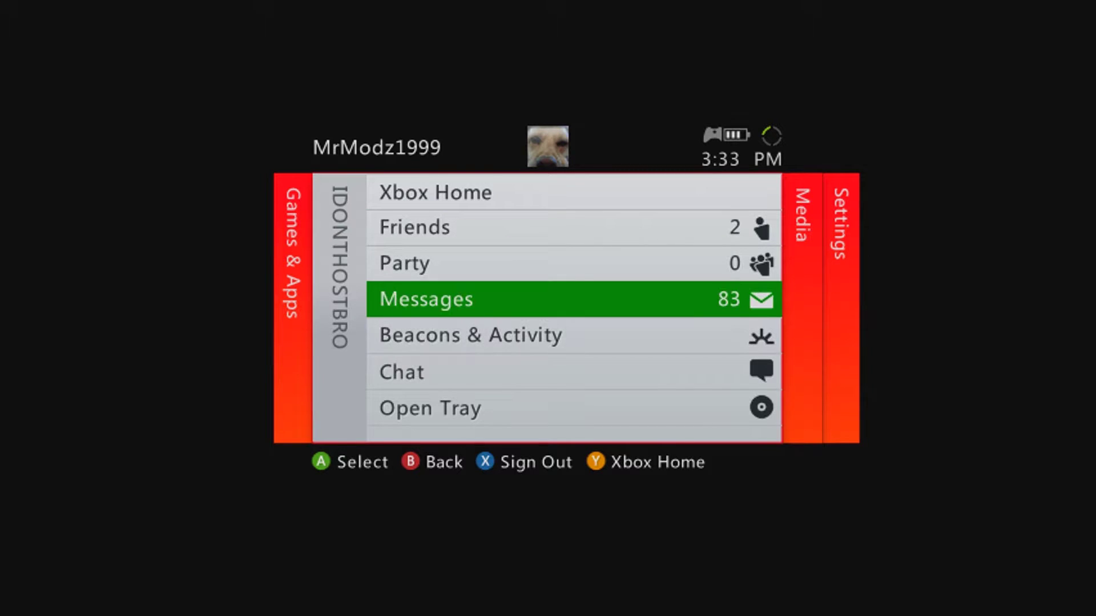
{"action": "key", "text": "Down"}
{"action": "key", "text": "Down"}
{"action": "key", "text": "x"}
{"action": "key", "text": "Down"}
{"action": "key", "text": "Down"}
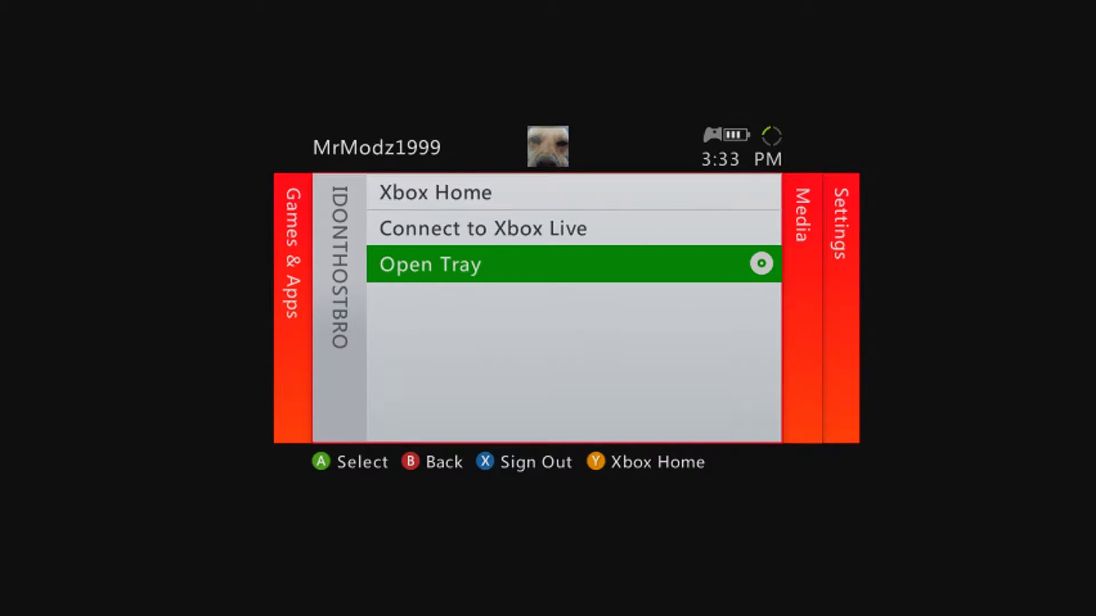
{"action": "key", "text": "Return"}
{"action": "key", "text": "Down"}
{"action": "key", "text": "Down"}
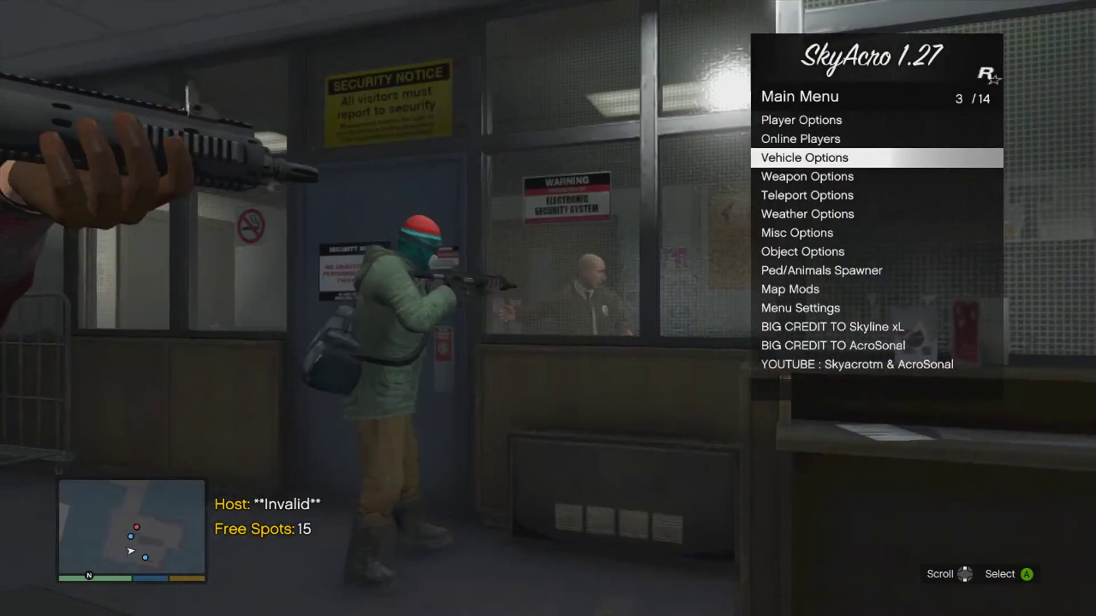
Open the SkyAcro 1.27 mod menu, scroll its Main Menu options, and close it.
{"action": "key", "text": "Down"}
{"action": "key", "text": "Down"}
{"action": "key", "text": "Down"}
{"action": "key", "text": "Down"}
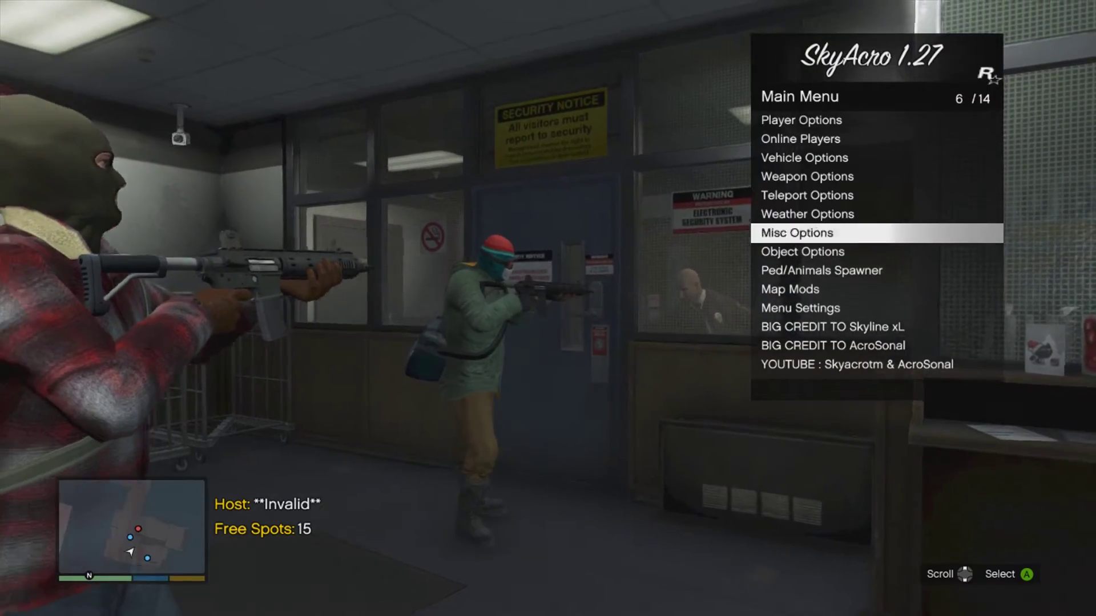
{"action": "key", "text": "Down"}
{"action": "key", "text": "Up"}
{"action": "key", "text": "Up"}
{"action": "key", "text": "Up"}
{"action": "key", "text": "Up"}
{"action": "key", "text": "Up"}
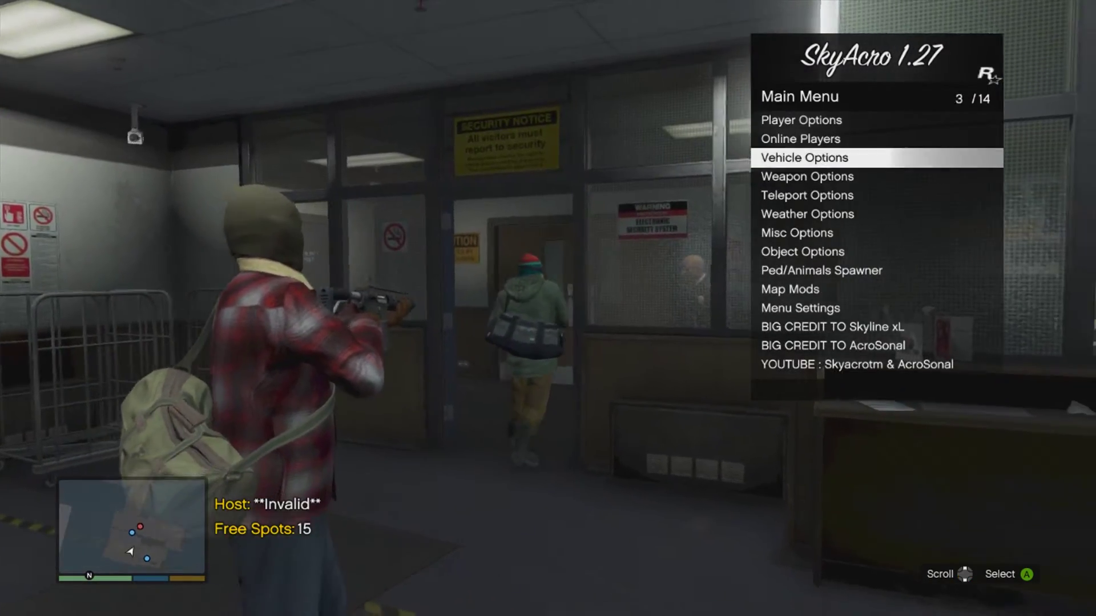
{"action": "key", "text": "Up"}
{"action": "key", "text": "Up"}
{"action": "key", "text": "Up"}
{"action": "key", "text": "Up"}
{"action": "key", "text": "Up"}
{"action": "key", "text": "Up"}
{"action": "key", "text": "Up"}
{"action": "key", "text": "Up"}
{"action": "key", "text": "Up"}
{"action": "key", "text": "Up"}
{"action": "key", "text": "Up"}
{"action": "key", "text": "Up"}
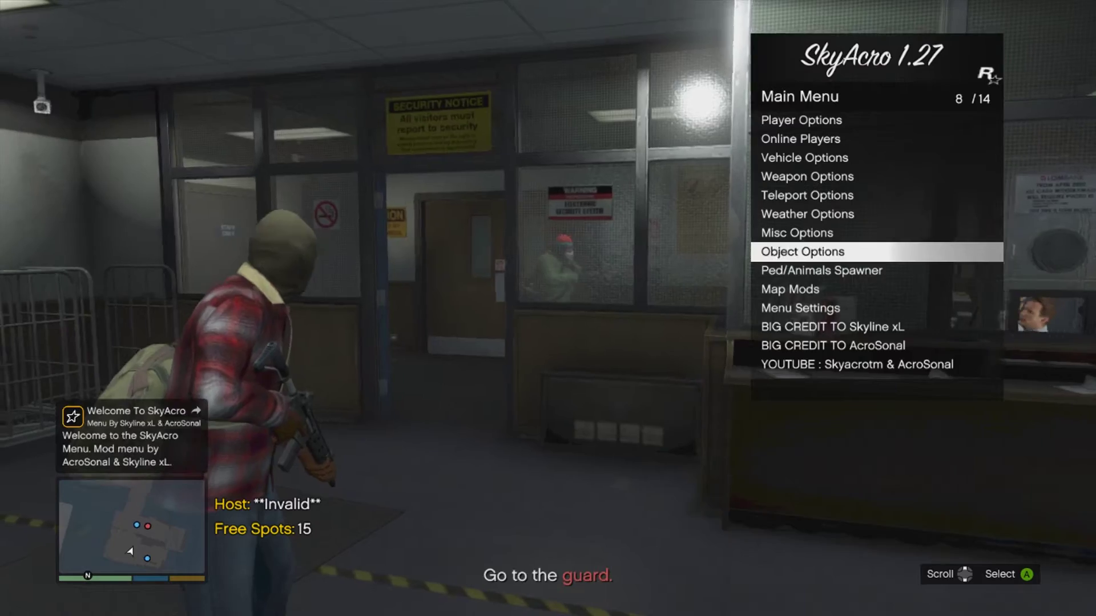
{"action": "key", "text": "Up"}
{"action": "key", "text": "Up"}
{"action": "key", "text": "Up"}
{"action": "key", "text": "BackSpace"}
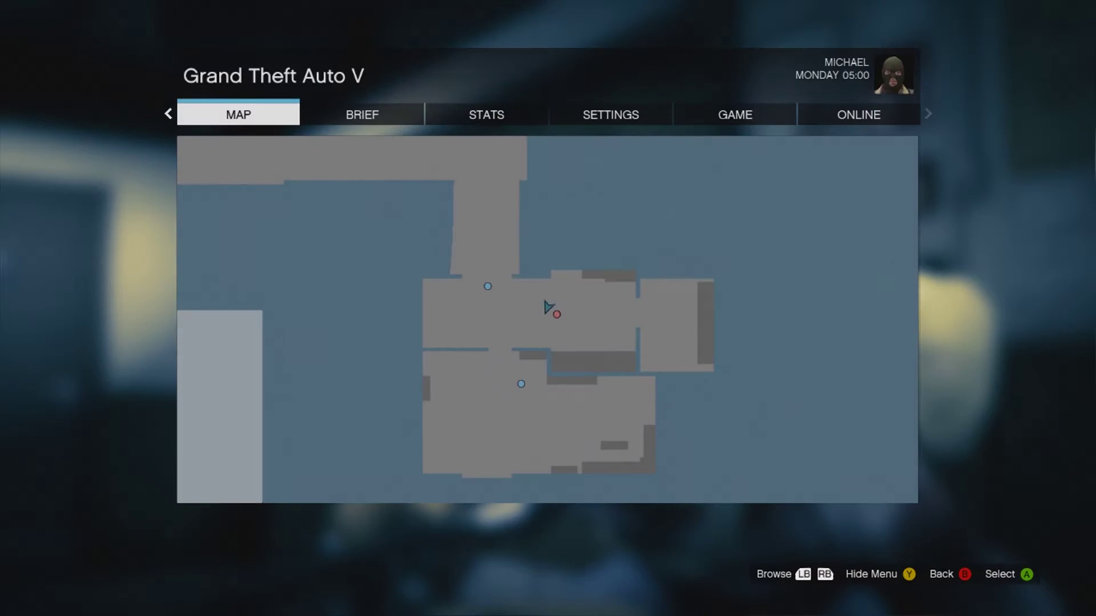
Choose Play GTA Online from the pause menu's ONLINE tab to reach the Go option.
{"action": "key", "text": "Right"}
{"action": "key", "text": "Right"}
{"action": "key", "text": "Right"}
{"action": "key", "text": "Right"}
{"action": "key", "text": "Right"}
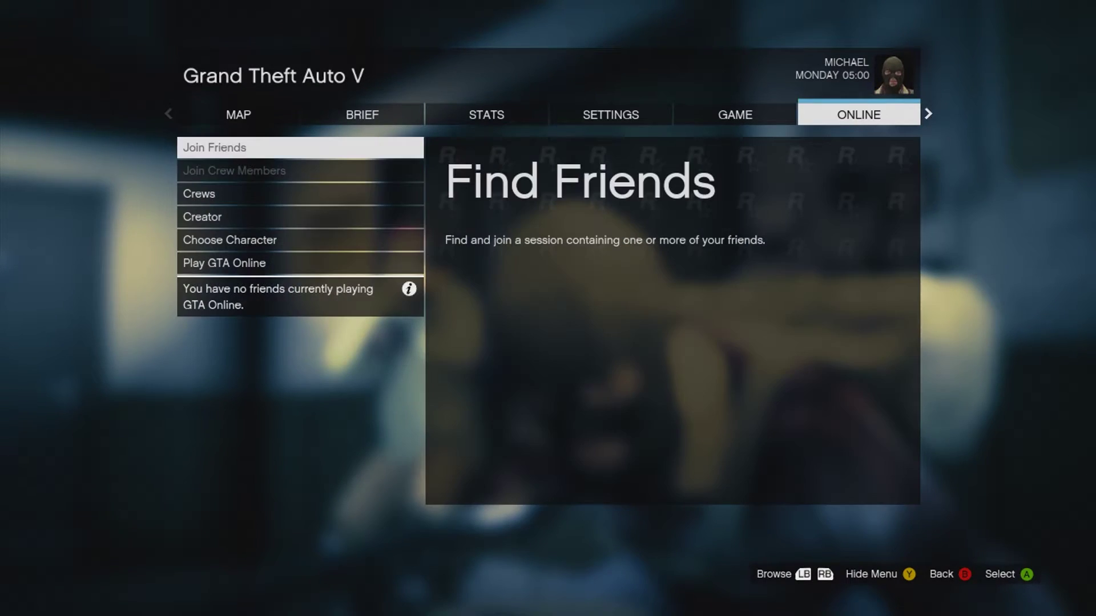
{"action": "key", "text": "Down"}
{"action": "key", "text": "Down"}
{"action": "key", "text": "Down"}
{"action": "key", "text": "Down"}
{"action": "key", "text": "Return"}
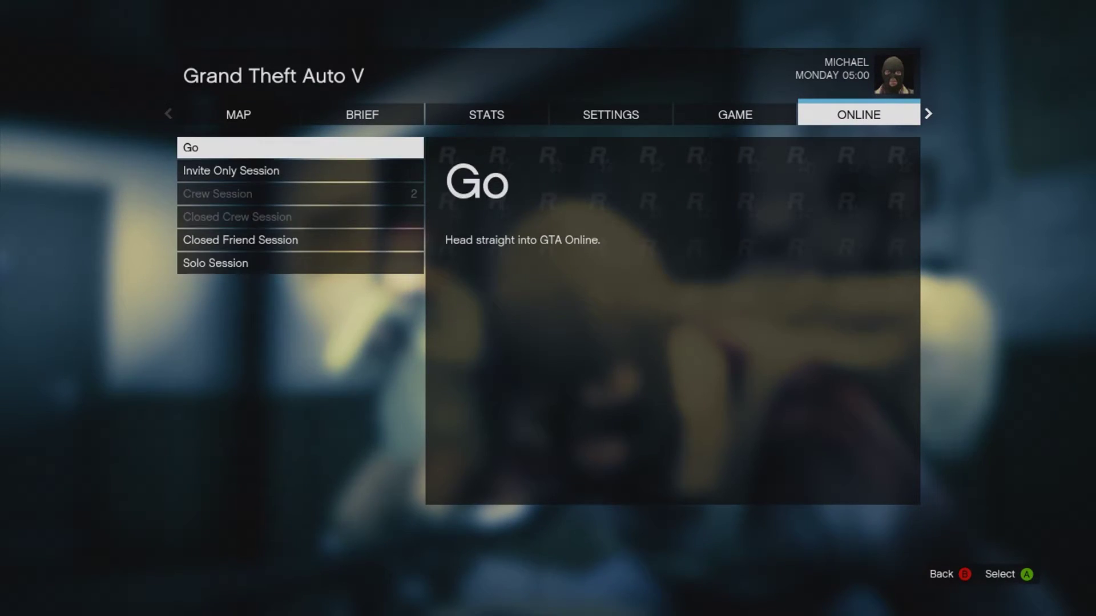